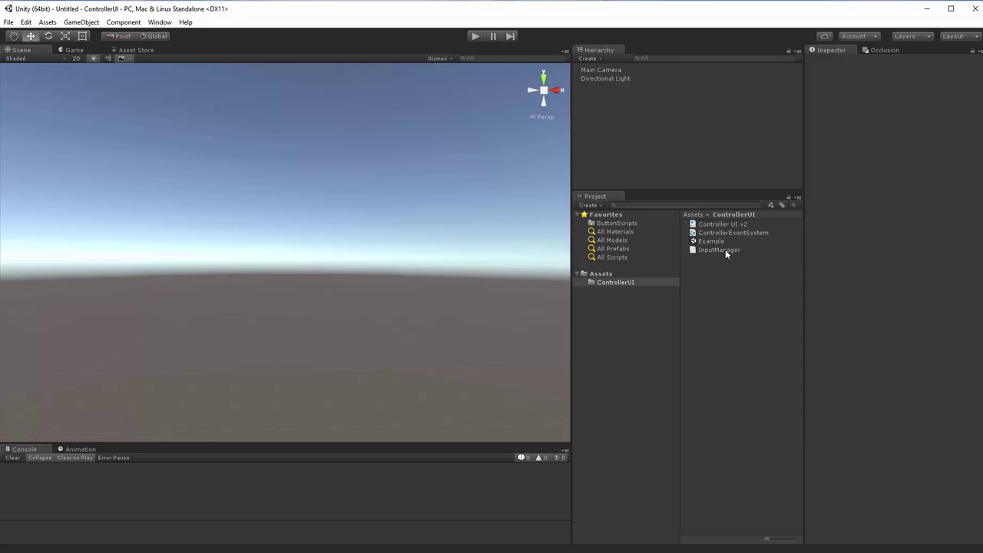
- Select the InputManager asset in the ControllerUI assets folder and bring up its context menu
{"action": "left_click", "coordinate": [720, 249]}
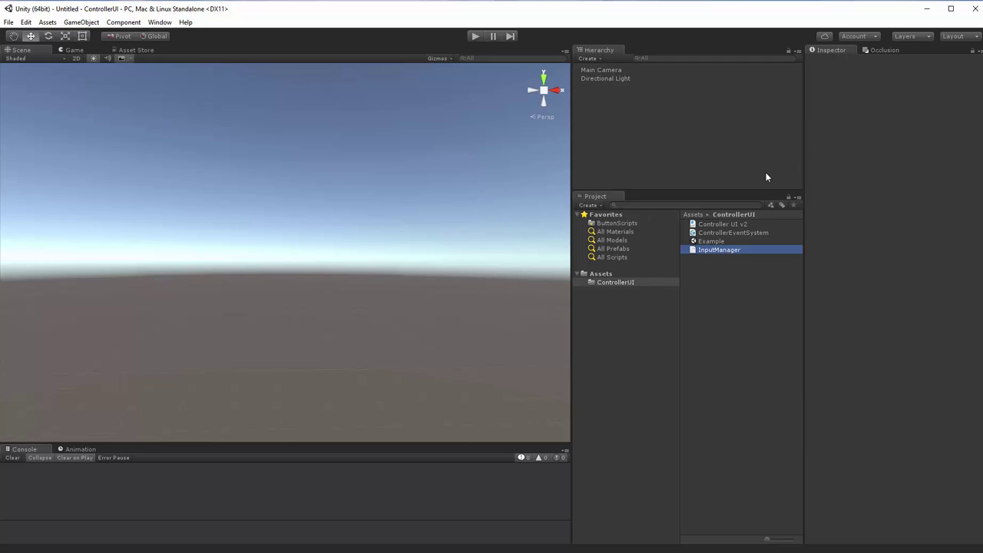
{"action": "right_click", "coordinate": [759, 251]}
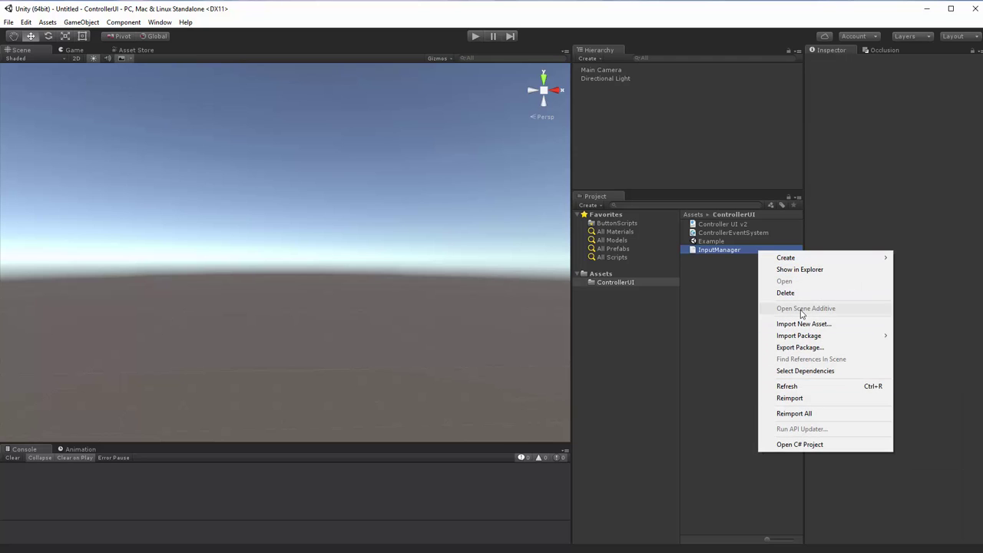
- Copy InputManager.asset from Explorer into ControllerUI/ProjectSettings, replacing the existing file
{"action": "left_click", "coordinate": [799, 270]}
{"action": "right_click", "coordinate": [419, 244]}
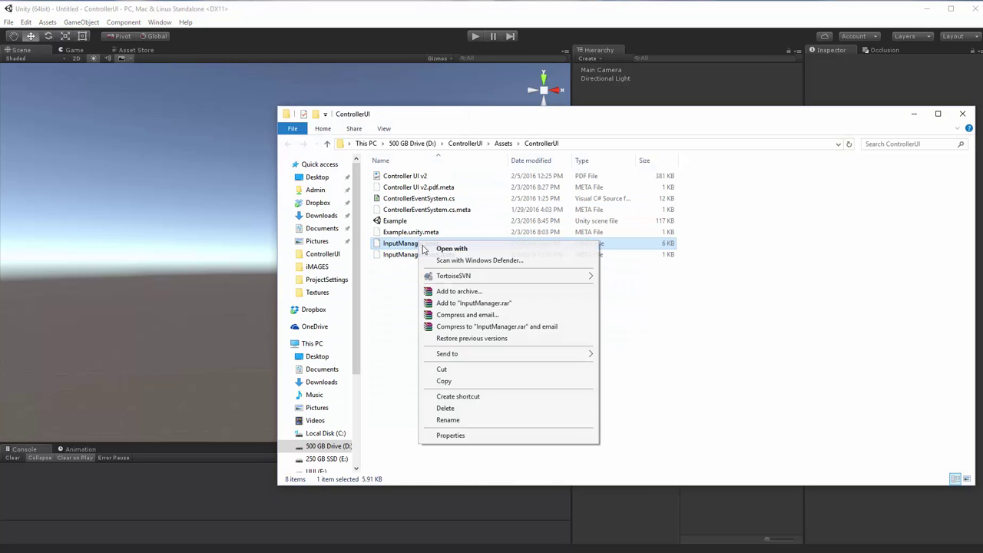
{"action": "left_click", "coordinate": [471, 380]}
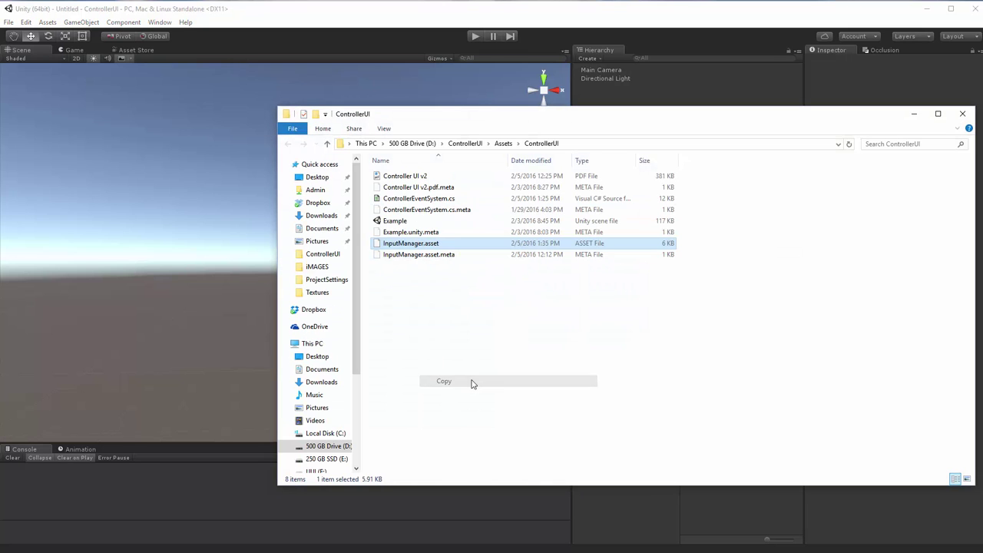
{"action": "left_click", "coordinate": [465, 143]}
{"action": "double_click", "coordinate": [412, 212]}
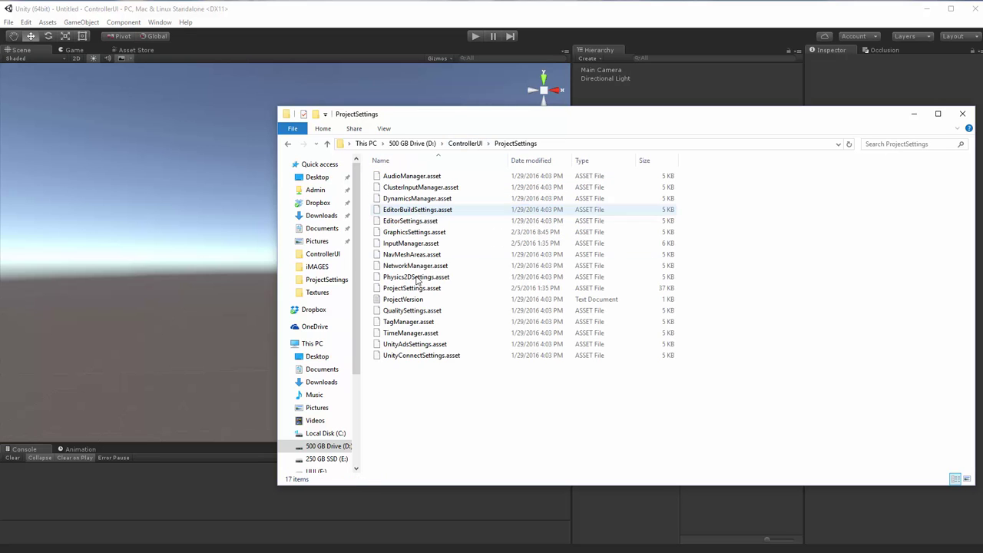
{"action": "right_click", "coordinate": [432, 391]}
{"action": "left_click", "coordinate": [470, 281]}
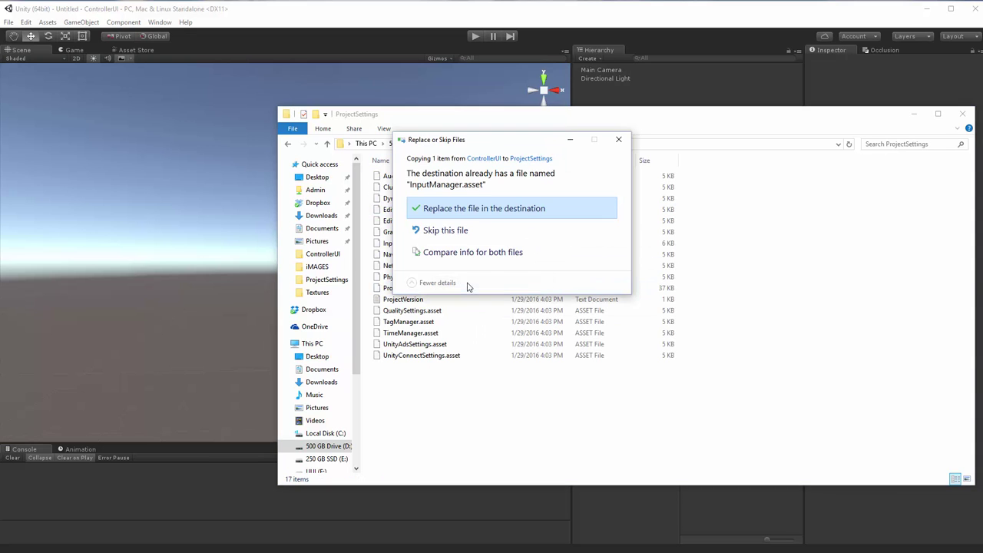
{"action": "left_click", "coordinate": [464, 210]}
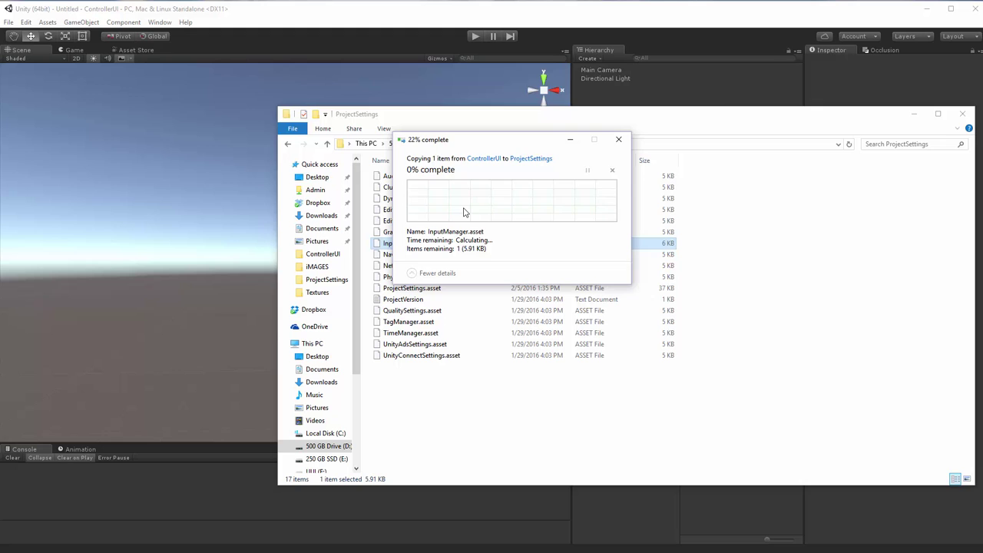
- Close Explorer and open Edit > Project Settings > Input in Unity
{"action": "left_click", "coordinate": [962, 114]}
{"action": "left_click", "coordinate": [26, 21]}
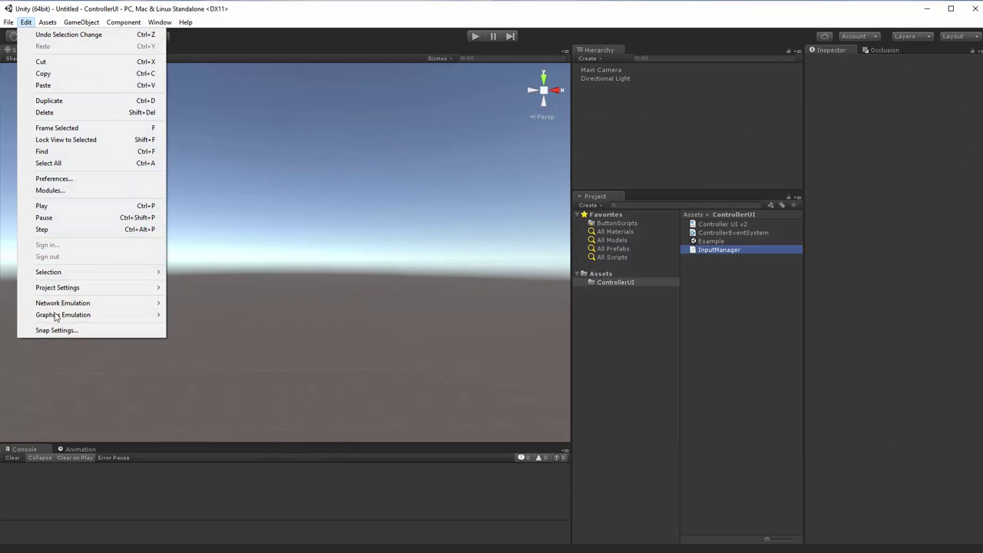
{"action": "mouse_move", "coordinate": [78, 291]}
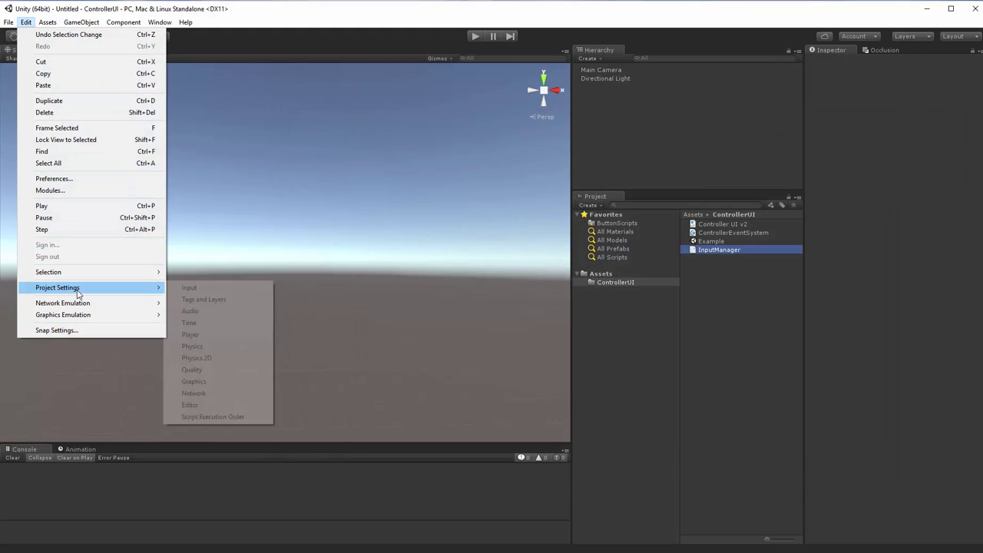
{"action": "left_click", "coordinate": [201, 288]}
- Expand and collapse the DPadX and two DPadY axes to check them
{"action": "left_click", "coordinate": [827, 325]}
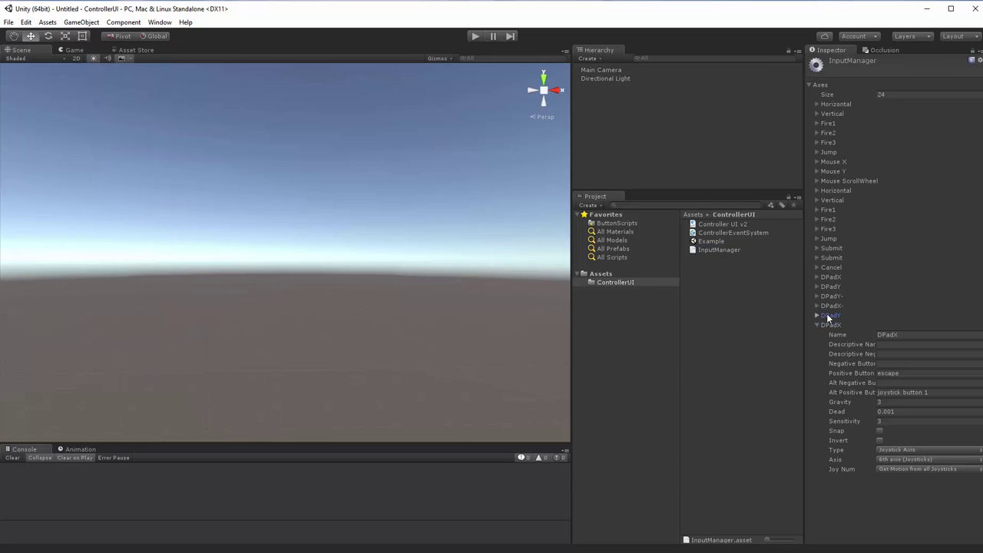
{"action": "left_click", "coordinate": [828, 315]}
{"action": "left_click", "coordinate": [831, 285]}
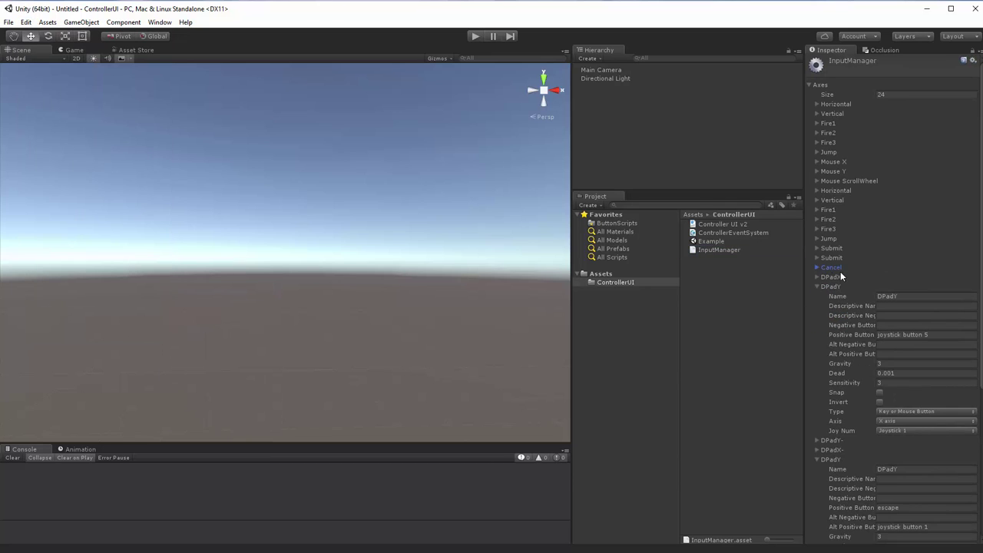
{"action": "left_click", "coordinate": [825, 287]}
{"action": "left_click", "coordinate": [822, 315]}
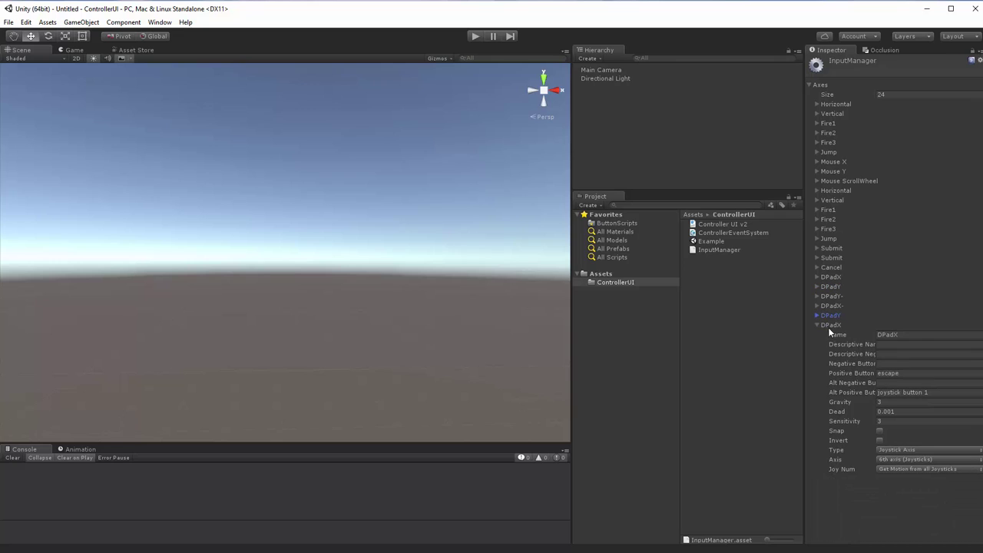
{"action": "left_click", "coordinate": [829, 324]}
- Play the Example scene and uncheck the top Toggle using the arrow keys and Enter
{"action": "double_click", "coordinate": [710, 242]}
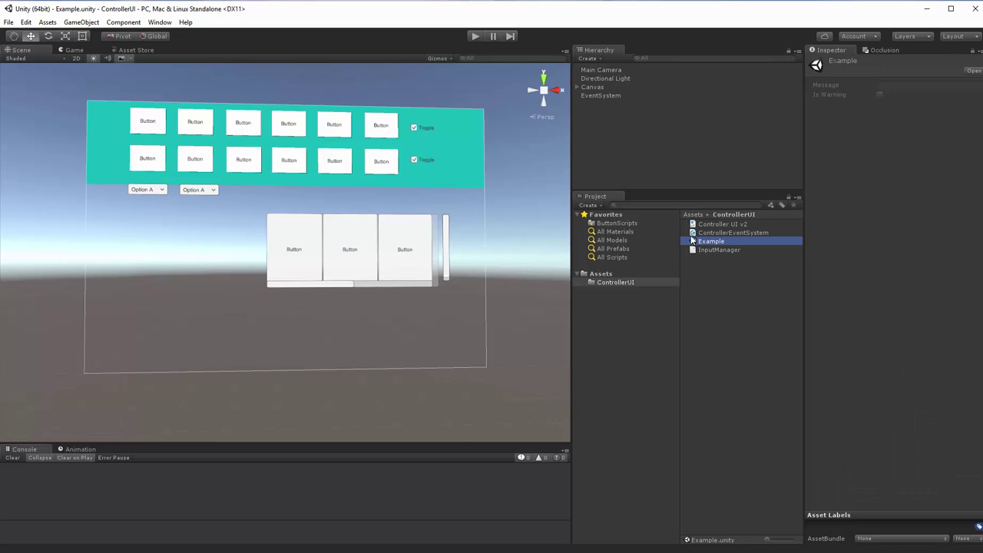
{"action": "left_click", "coordinate": [475, 36]}
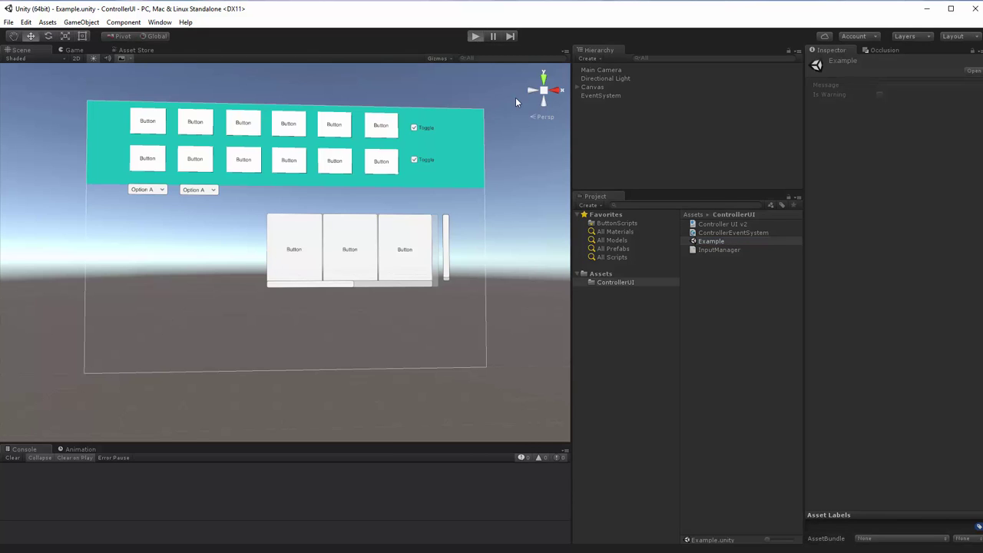
{"action": "key", "text": "Right"}
{"action": "key", "text": "Right"}
{"action": "key", "text": "Right"}
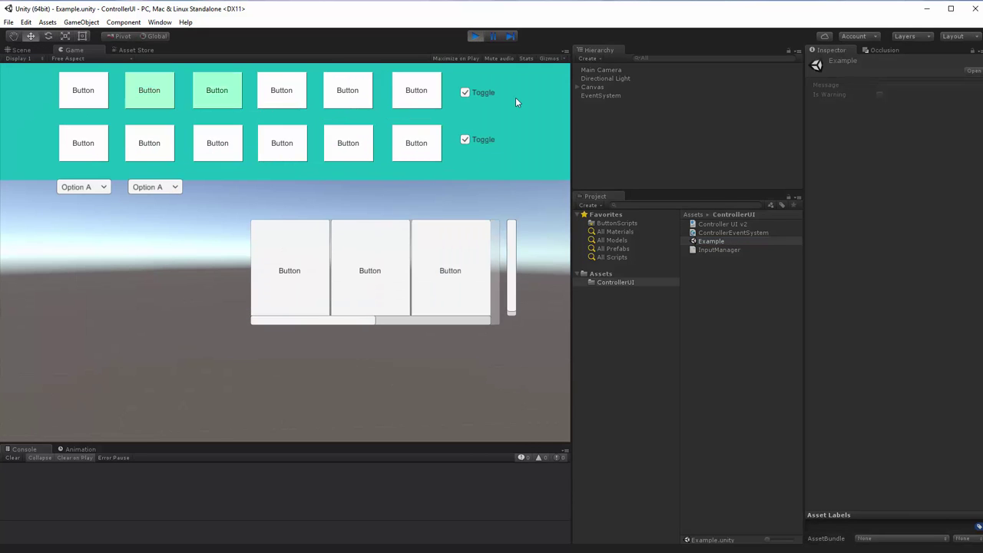
{"action": "key", "text": "Right"}
{"action": "key", "text": "Right"}
{"action": "key", "text": "Right"}
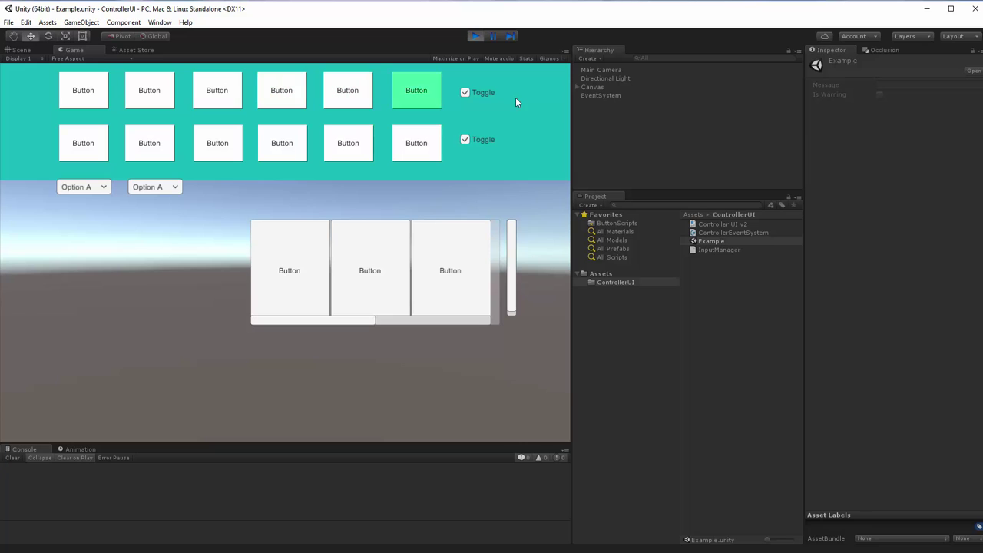
{"action": "key", "text": "Return"}
- Navigate down to the second dropdown and choose Option B
{"action": "key", "text": "Left"}
{"action": "key", "text": "Left"}
{"action": "key", "text": "Left"}
{"action": "key", "text": "Left"}
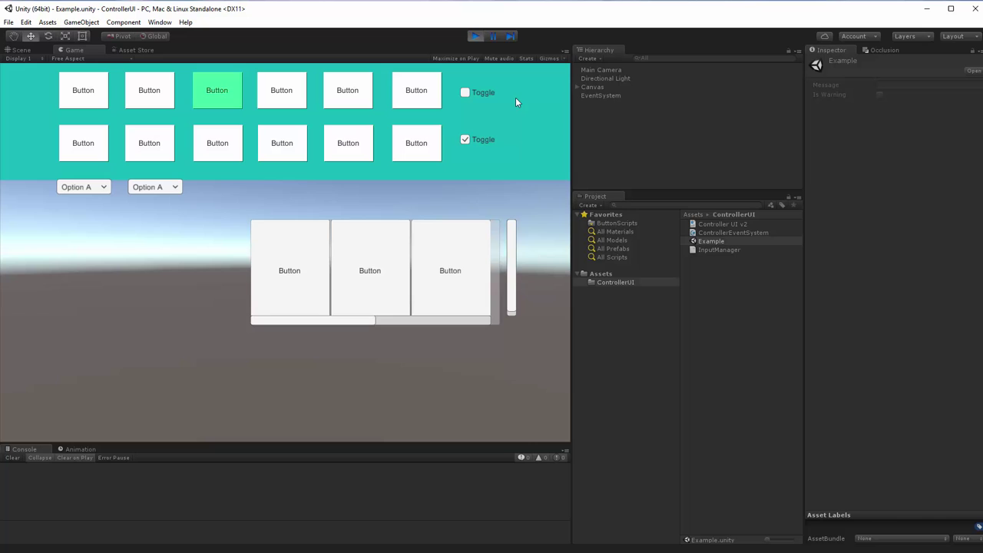
{"action": "key", "text": "Down"}
{"action": "key", "text": "Left"}
{"action": "key", "text": "Down"}
{"action": "key", "text": "Return"}
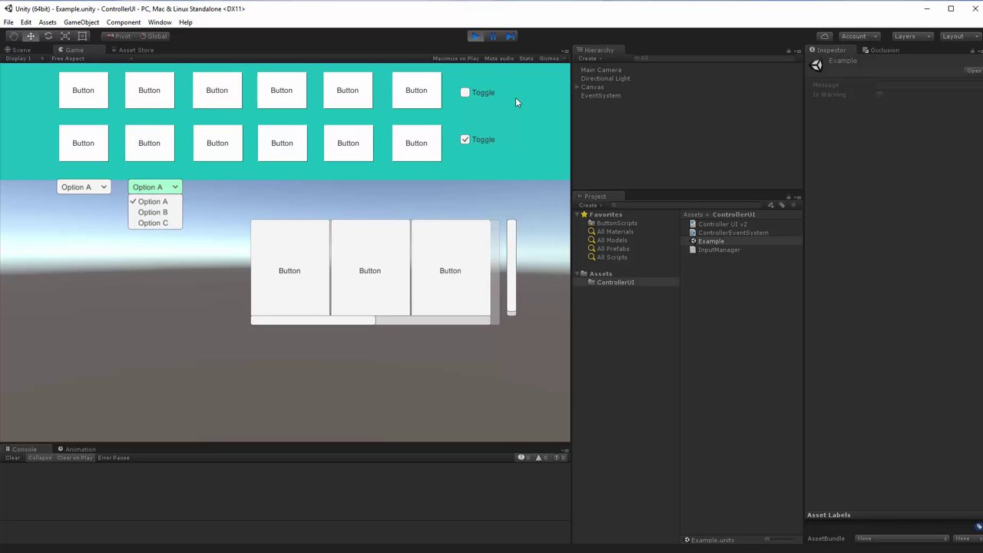
{"action": "key", "text": "Down"}
{"action": "key", "text": "Return"}
- Move the selection into the scroll view and press its first button twice
{"action": "key", "text": "Up"}
{"action": "key", "text": "Right"}
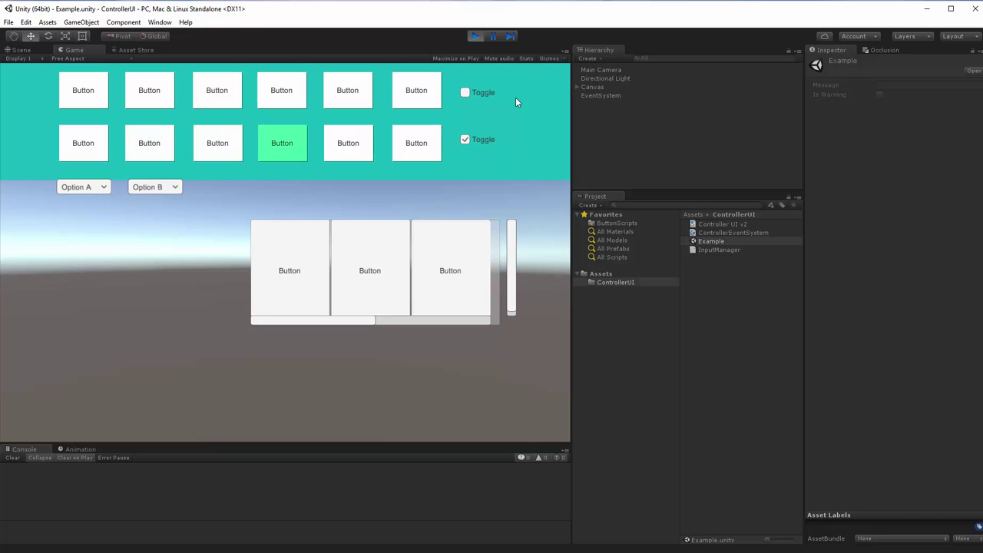
{"action": "key", "text": "Down"}
{"action": "key", "text": "Return"}
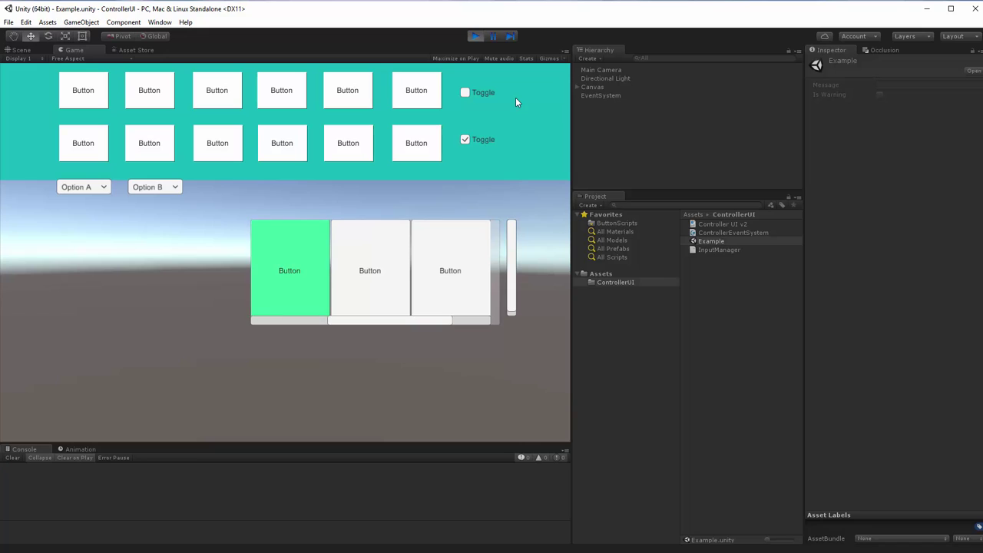
{"action": "key", "text": "Return"}
{"action": "key", "text": "Return"}
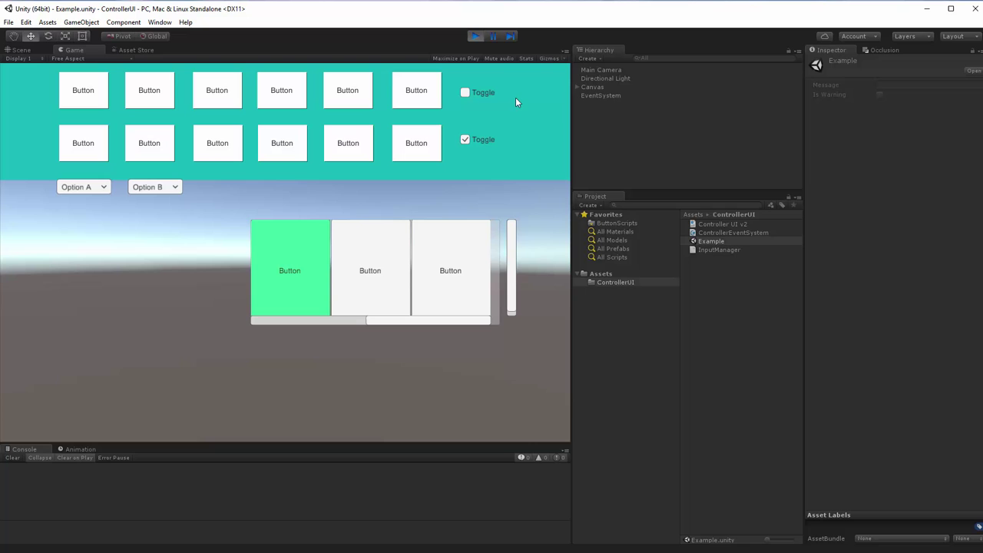
- Select the Canvas, refocus the Game view, and step selection to the next scroll-view button
{"action": "left_click", "coordinate": [604, 86]}
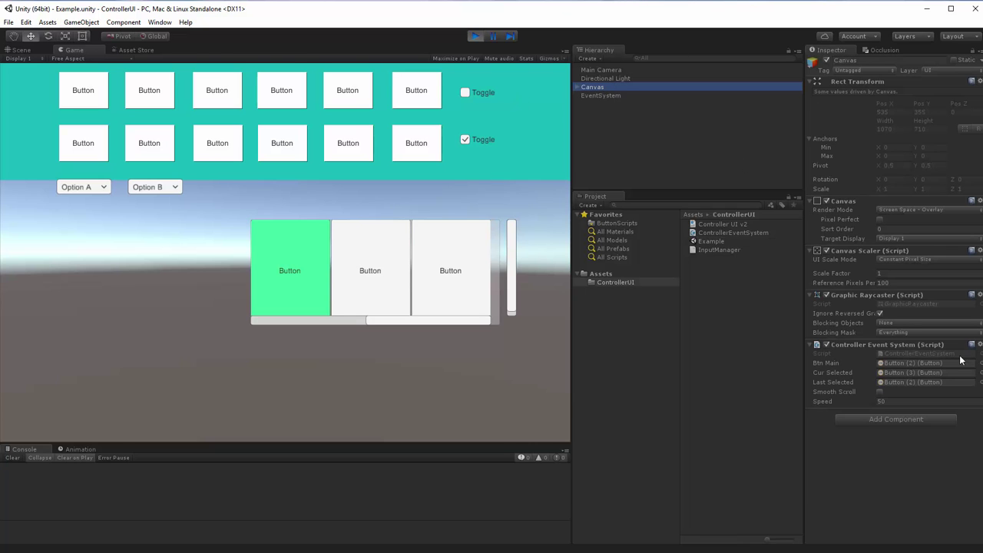
{"action": "left_click", "coordinate": [485, 416]}
{"action": "key", "text": "Right"}
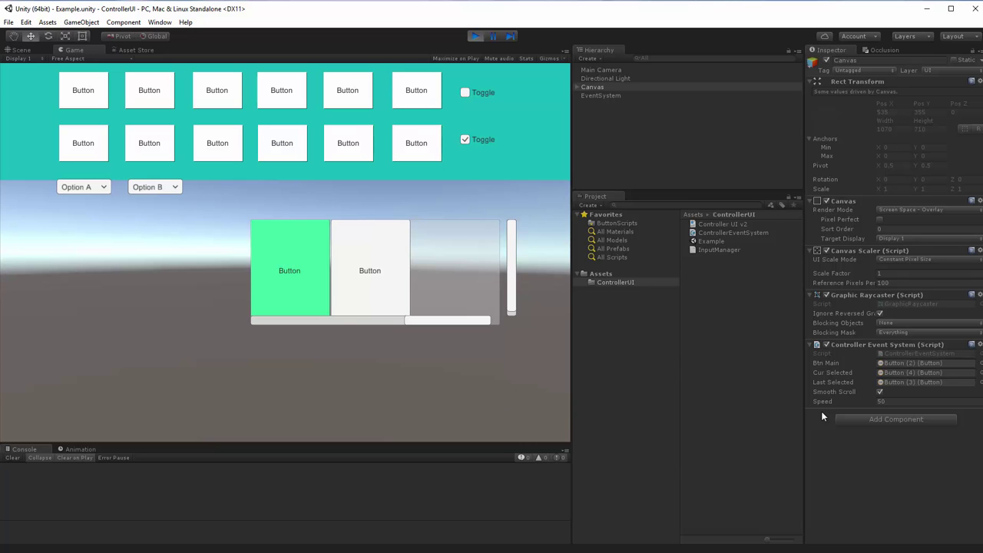
- Toggle Smooth Scroll and select the Buttons group under the Canvas
{"action": "left_click", "coordinate": [880, 391]}
{"action": "left_click", "coordinate": [577, 87]}
{"action": "left_click", "coordinate": [602, 93]}
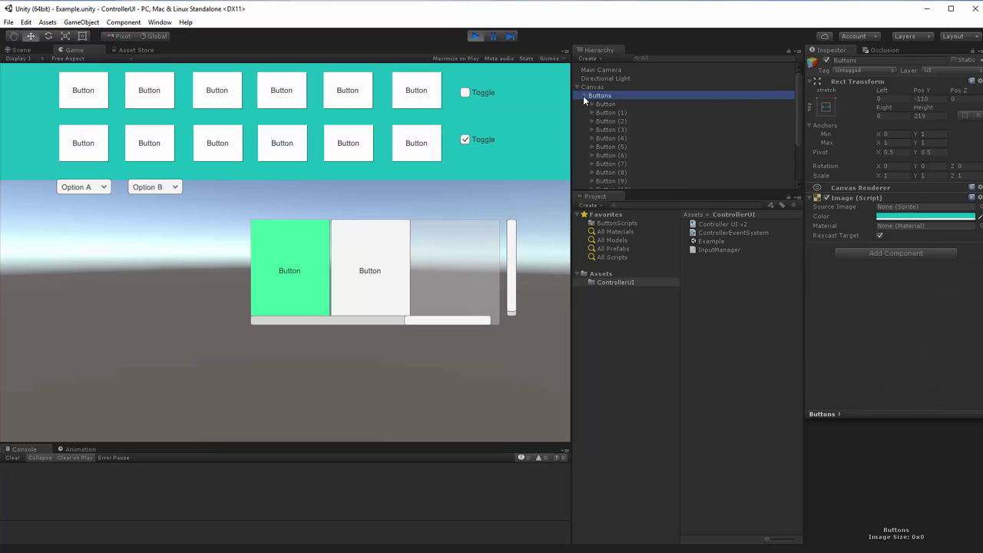
{"action": "left_click", "coordinate": [583, 96]}
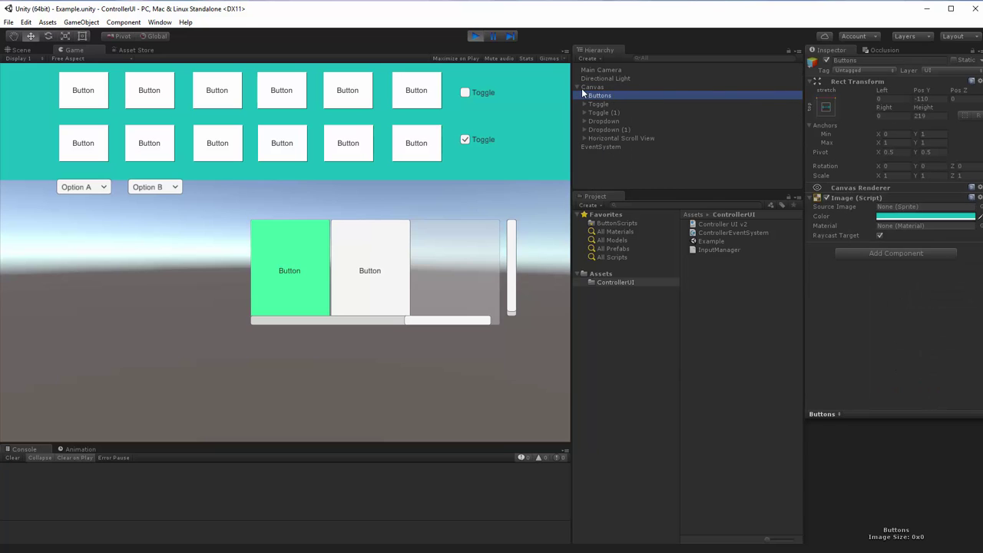
- Navigate the button rows in the Game view with Down, Up and Left
{"action": "left_click", "coordinate": [447, 186]}
{"action": "key", "text": "Down"}
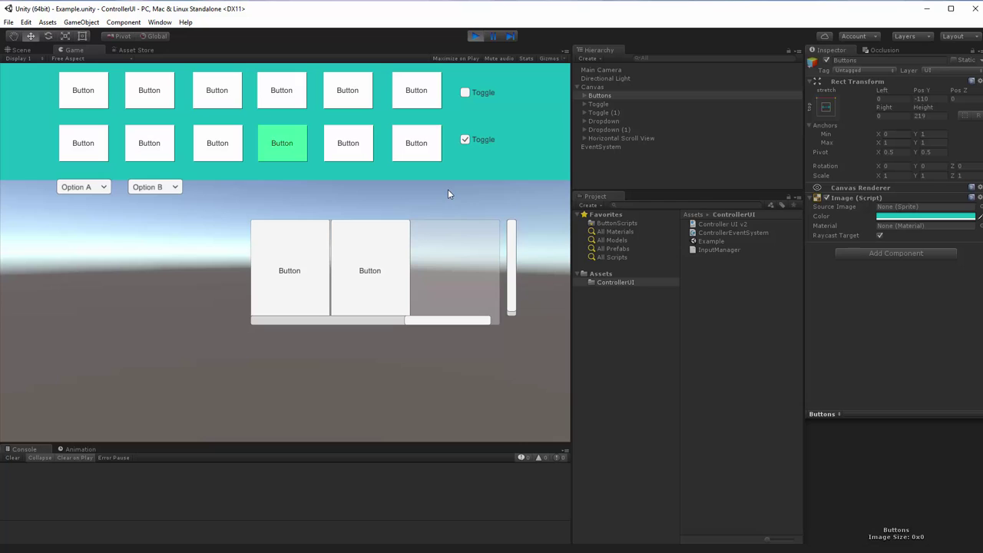
{"action": "key", "text": "Up"}
{"action": "key", "text": "Left"}
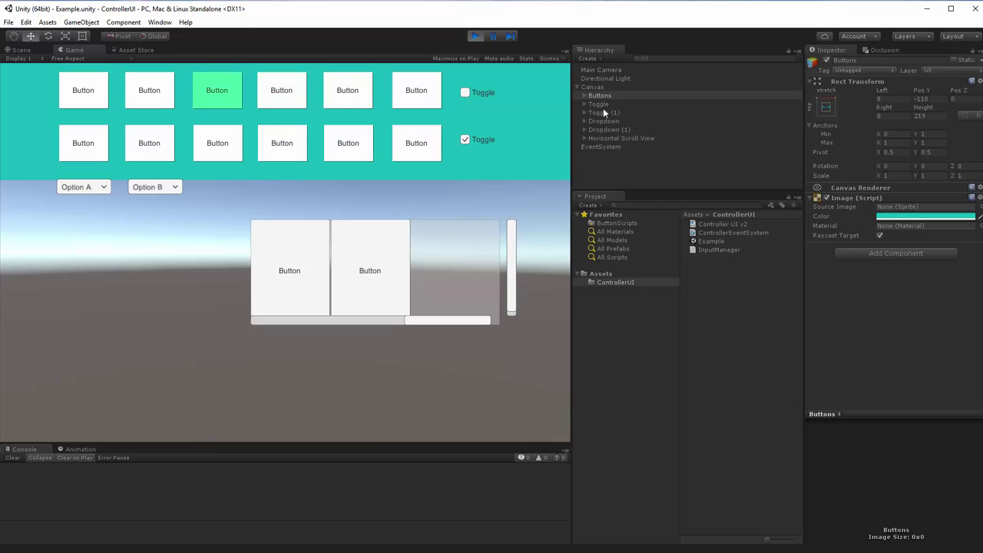
- Disable the Buttons panel, step through the scroll view, then re-enable the panel
{"action": "left_click", "coordinate": [826, 61]}
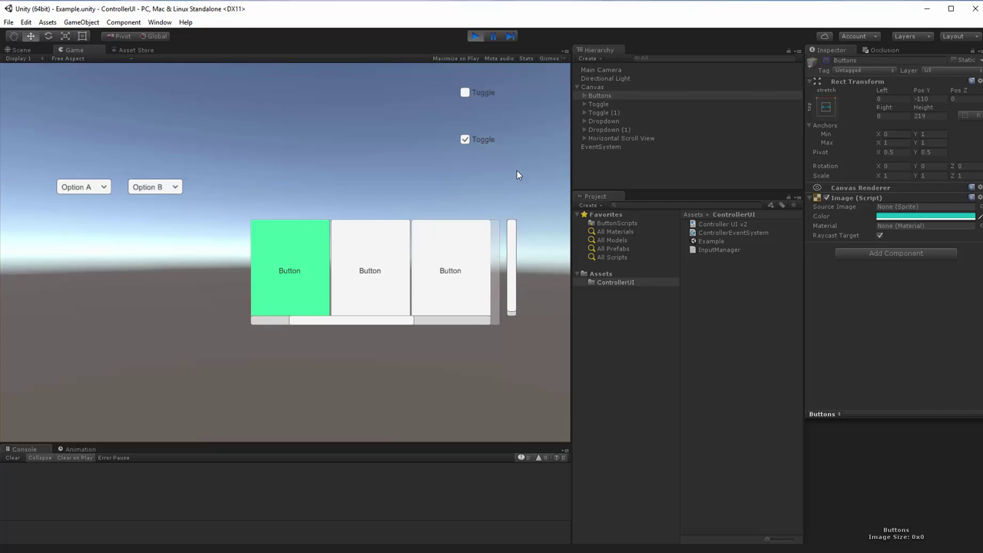
{"action": "key", "text": "Right"}
{"action": "key", "text": "Right"}
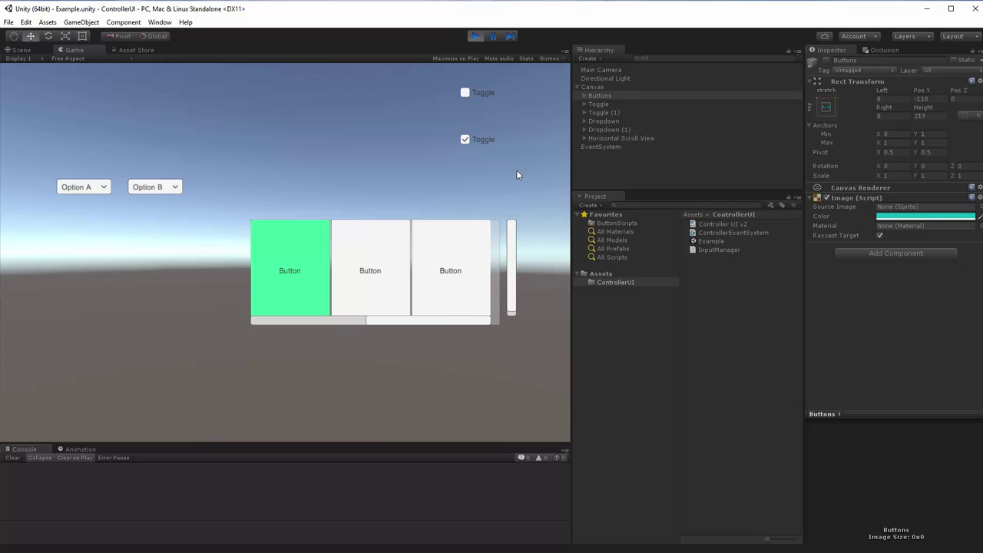
{"action": "key", "text": "Right"}
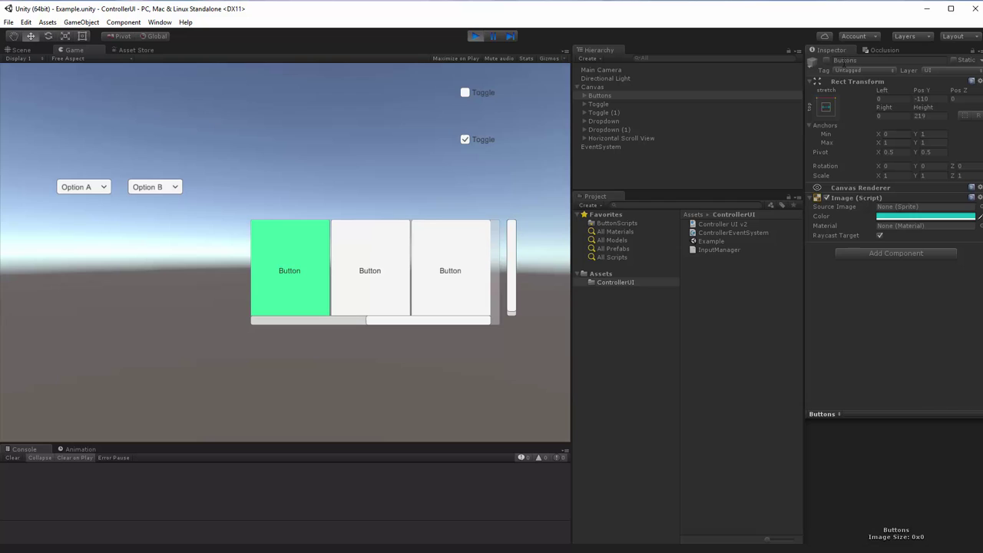
{"action": "left_click", "coordinate": [826, 59]}
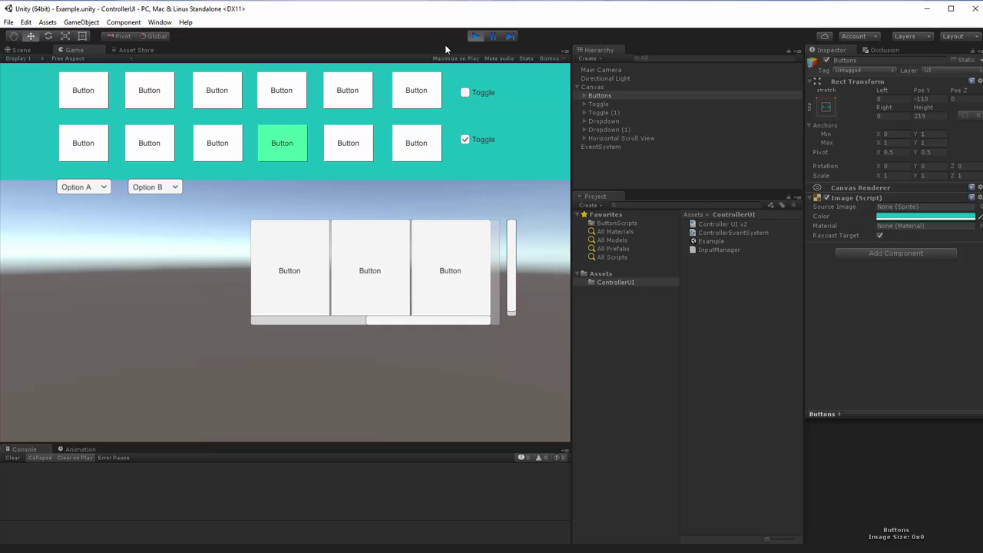
- Stop Play mode and create a new empty scene
{"action": "left_click", "coordinate": [473, 36]}
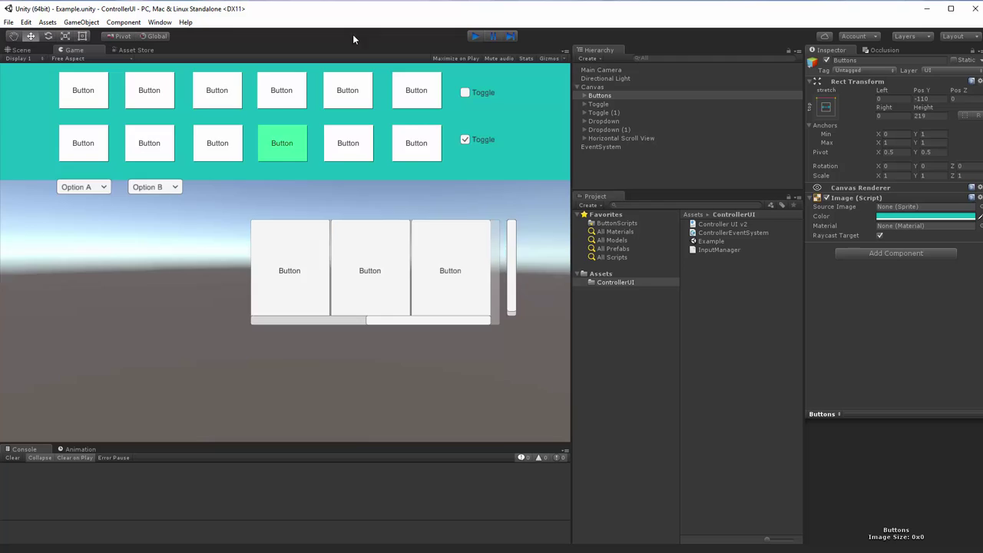
{"action": "left_click", "coordinate": [9, 23]}
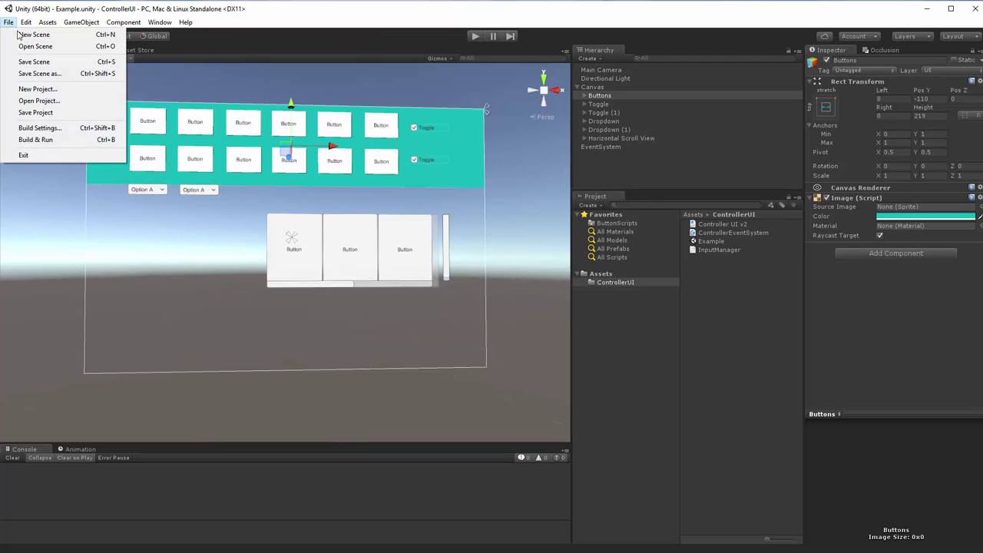
{"action": "left_click", "coordinate": [34, 36]}
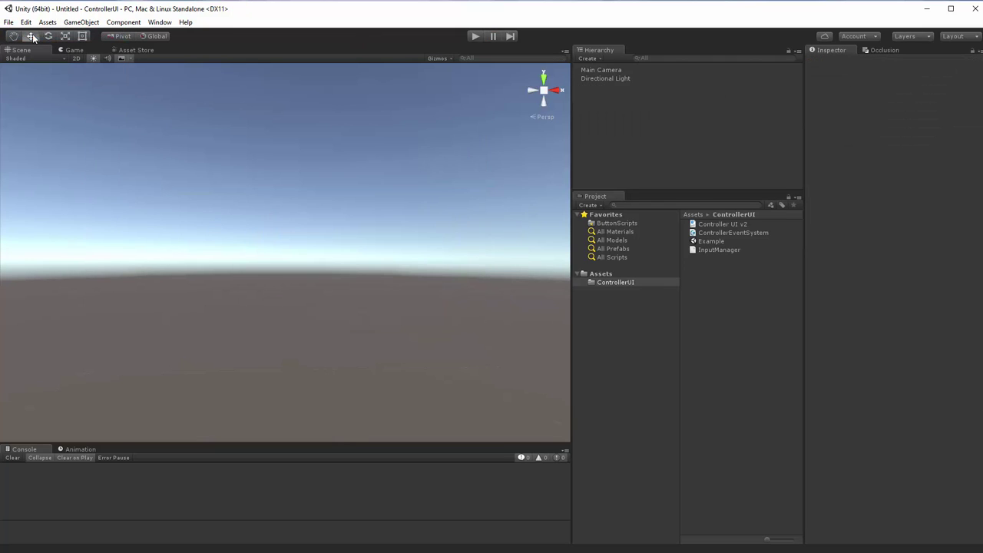
- Add a UI Canvas and attach the ControllerEventSystem script to it
{"action": "left_click", "coordinate": [589, 57]}
{"action": "mouse_move", "coordinate": [610, 141]}
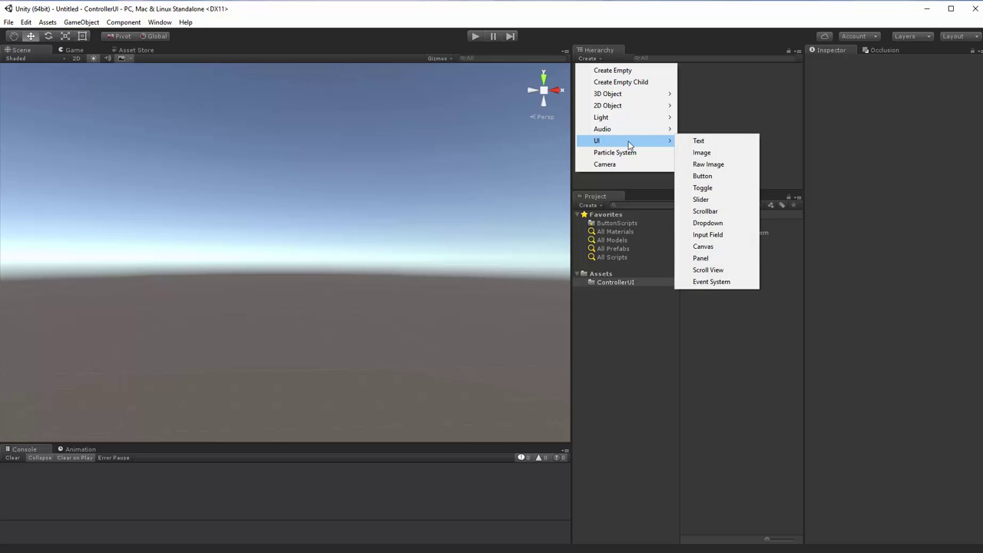
{"action": "left_click", "coordinate": [719, 247]}
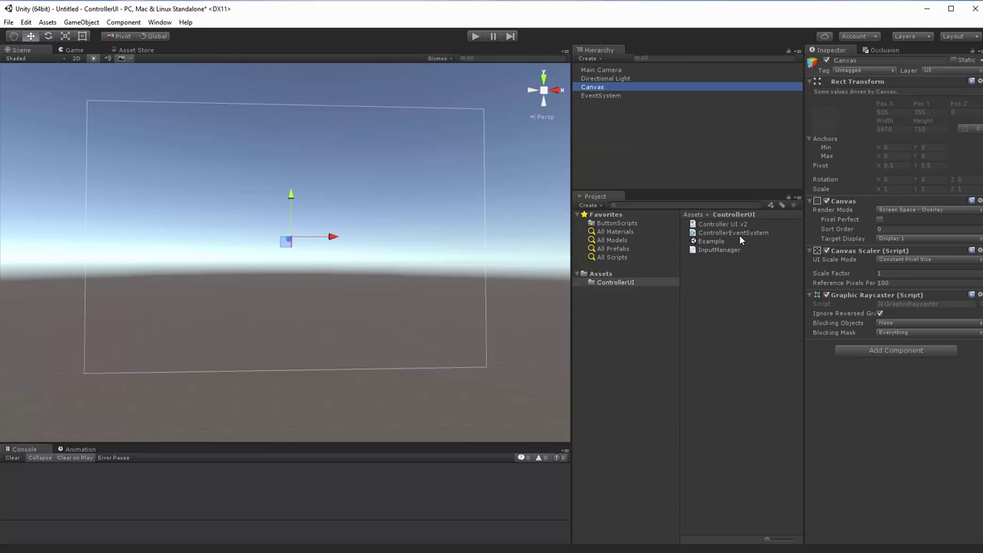
{"action": "left_click_drag", "start_coordinate": [733, 234], "coordinate": [906, 395]}
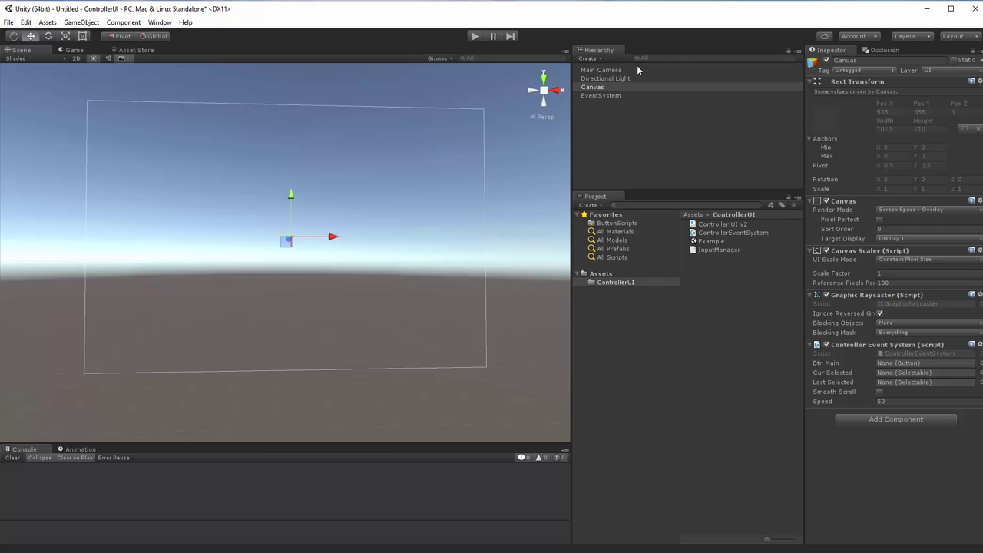
- Add a Button under the Canvas and place a duplicate below it
{"action": "right_click", "coordinate": [627, 87]}
{"action": "mouse_move", "coordinate": [676, 232]}
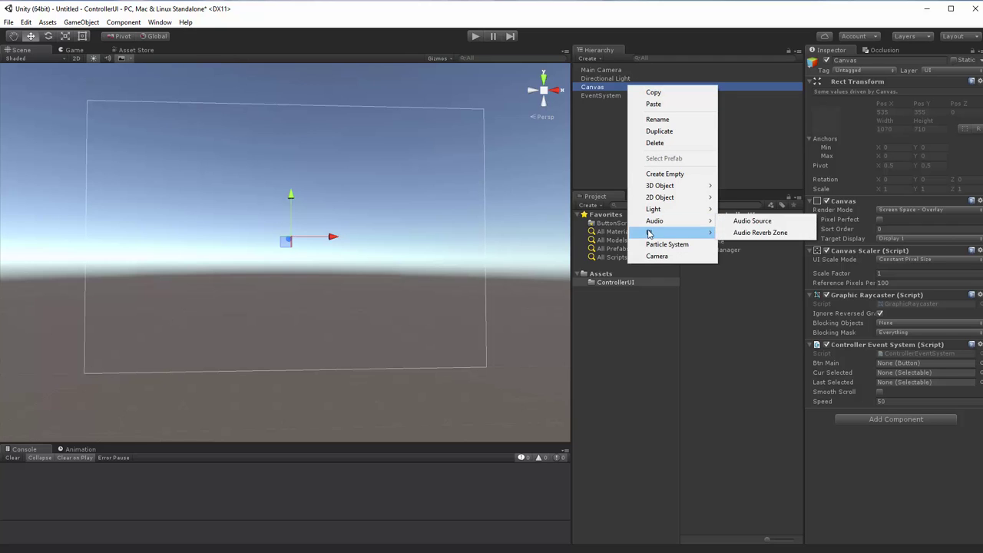
{"action": "left_click", "coordinate": [742, 267]}
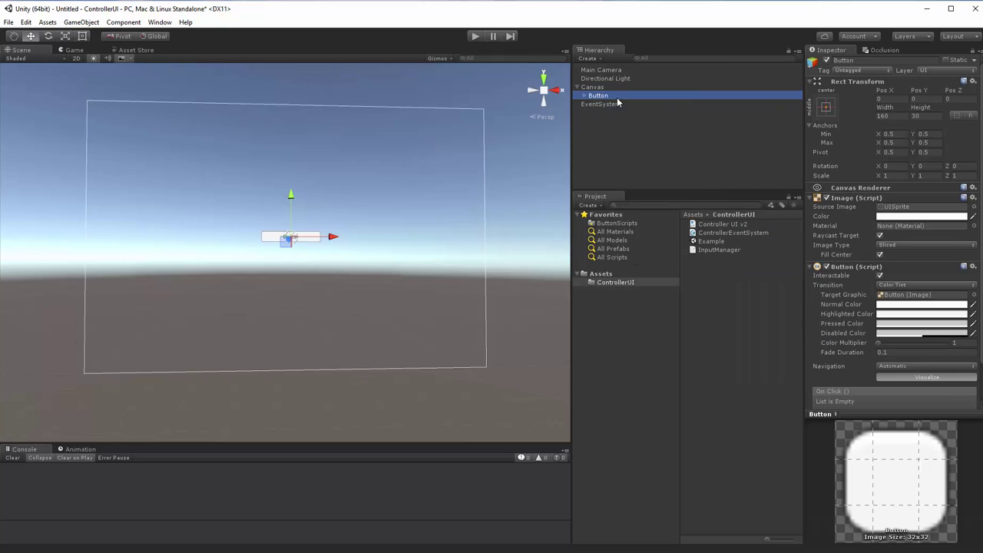
{"action": "right_click", "coordinate": [616, 98]}
{"action": "left_click", "coordinate": [648, 143]}
{"action": "left_click_drag", "start_coordinate": [285, 184], "coordinate": [285, 215]}
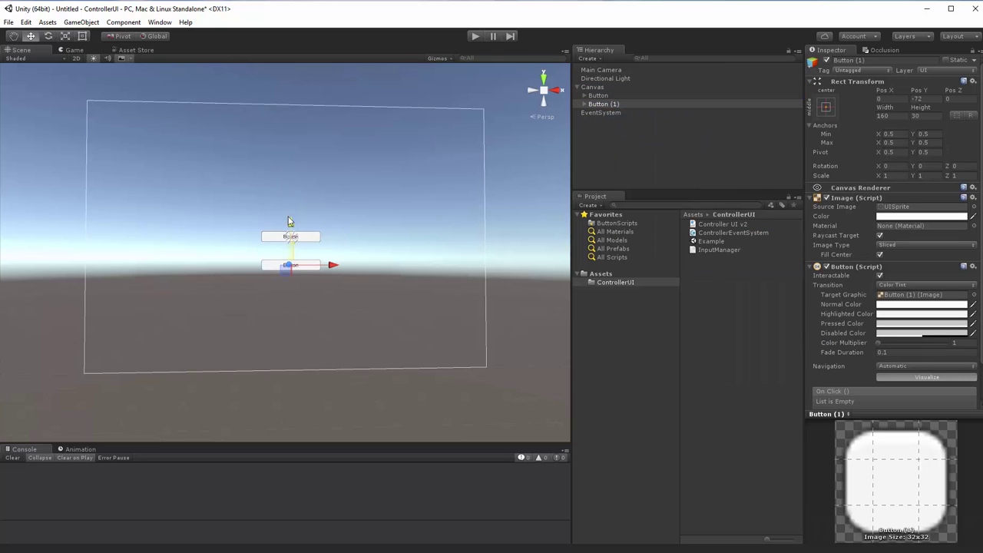
- Duplicate Button (1) into Button (2) and move it lower and slightly right
{"action": "right_click", "coordinate": [622, 105]}
{"action": "left_click", "coordinate": [653, 151]}
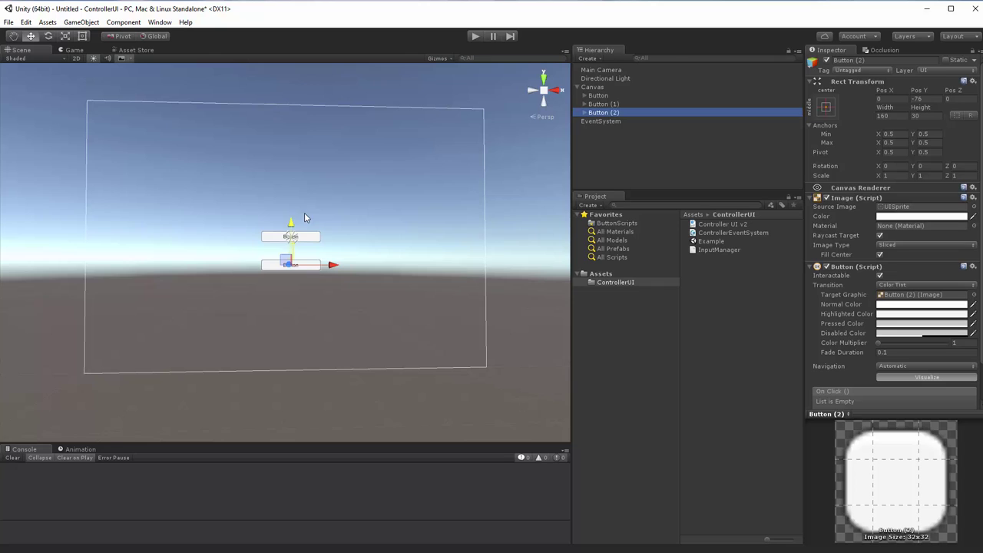
{"action": "left_click_drag", "start_coordinate": [284, 235], "coordinate": [286, 271]}
{"action": "mouse_move", "coordinate": [345, 298]}
{"action": "left_mouse_down"}
{"action": "mouse_move", "coordinate": [385, 301]}
{"action": "mouse_move", "coordinate": [355, 303]}
{"action": "left_mouse_up"}
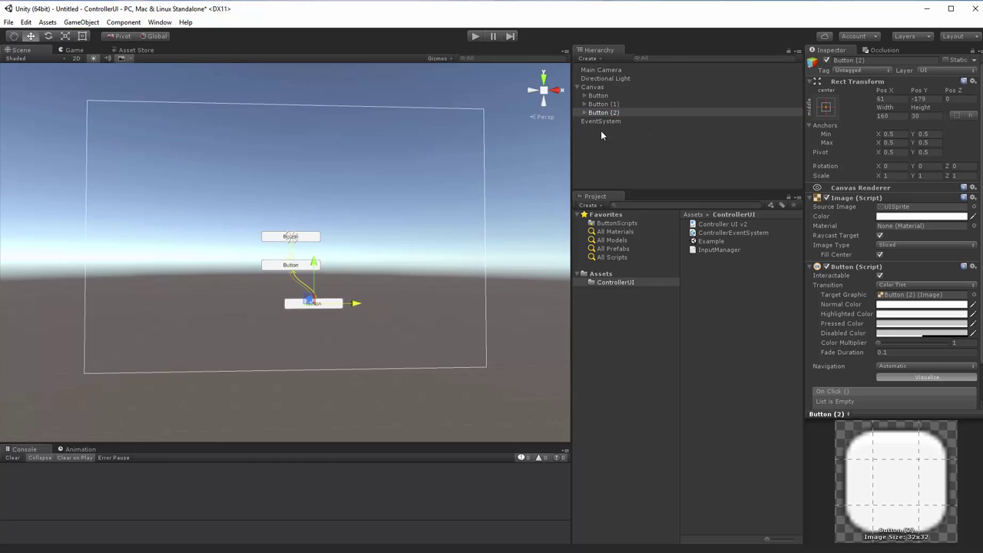
- Duplicate Button (2) into Button (3) and position it to the right of Button (2)
{"action": "right_click", "coordinate": [610, 121]}
{"action": "right_click", "coordinate": [606, 113]}
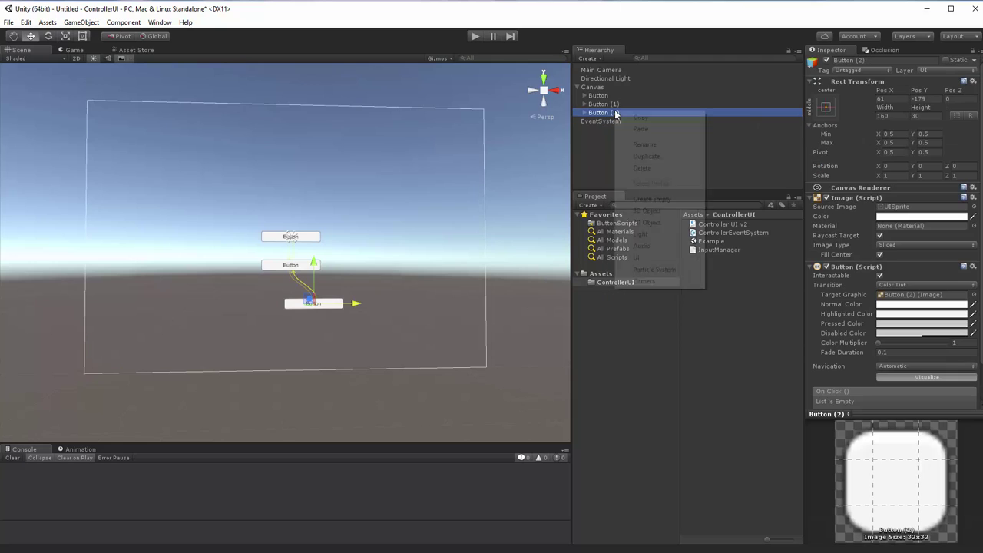
{"action": "left_click", "coordinate": [649, 156]}
{"action": "left_click_drag", "start_coordinate": [357, 302], "coordinate": [404, 303]}
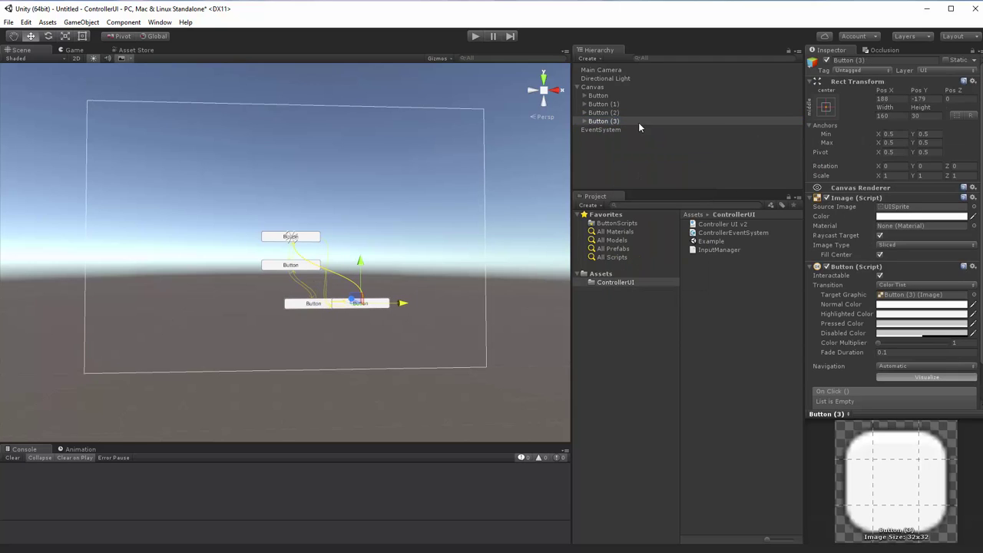
{"action": "left_click", "coordinate": [610, 95]}
{"action": "scroll", "coordinate": [415, 279], "scroll_direction": "up", "scroll_amount": 2}
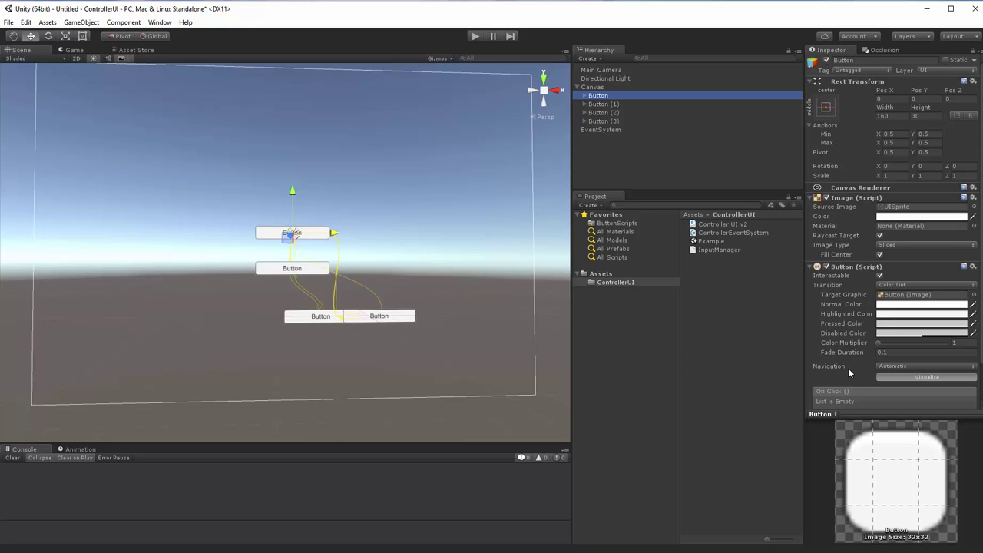
{"action": "left_click", "coordinate": [399, 315]}
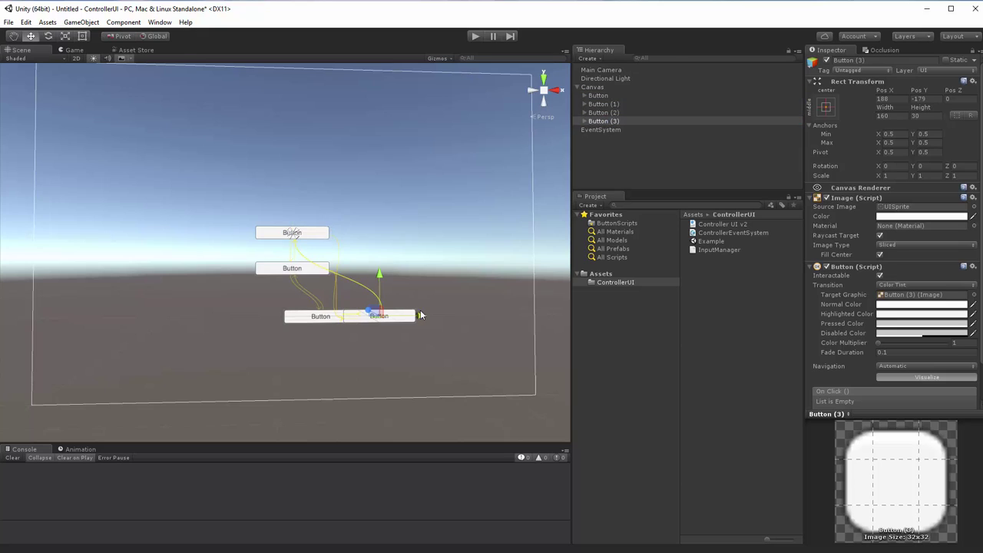
{"action": "left_click_drag", "start_coordinate": [420, 315], "coordinate": [433, 286]}
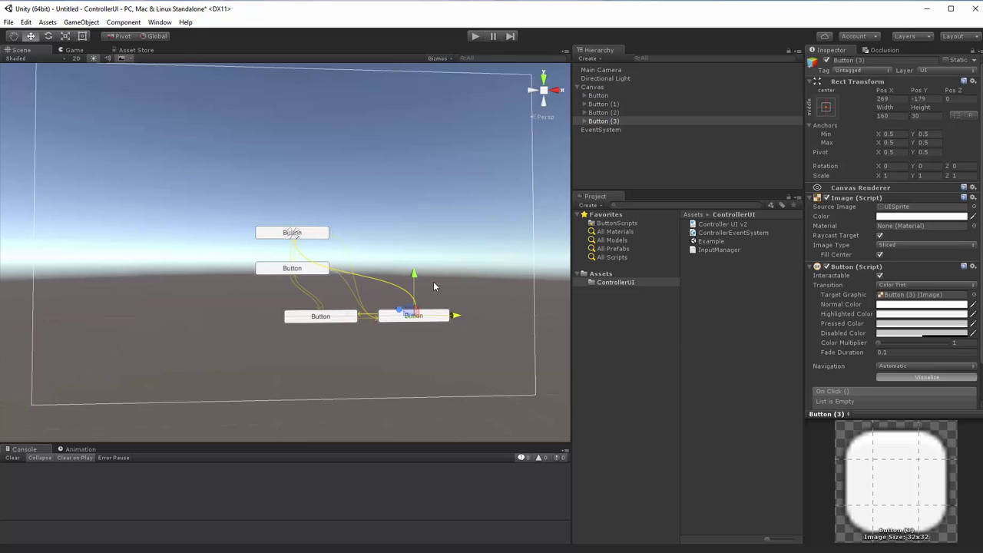
{"action": "left_click", "coordinate": [624, 101]}
{"action": "left_click", "coordinate": [625, 95]}
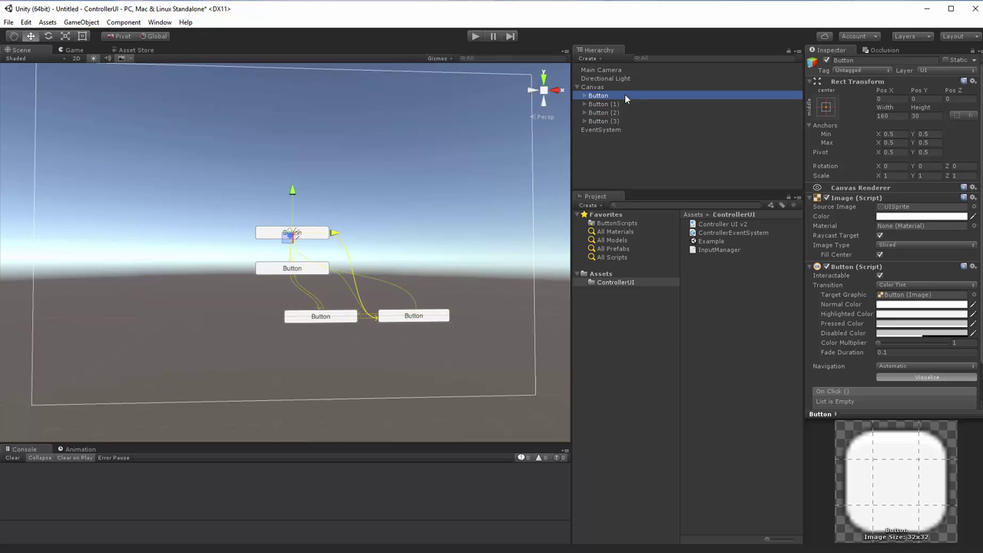
{"action": "left_click", "coordinate": [903, 376]}
{"action": "left_click", "coordinate": [903, 376]}
{"action": "left_click", "coordinate": [903, 376]}
{"action": "left_click", "coordinate": [903, 377]}
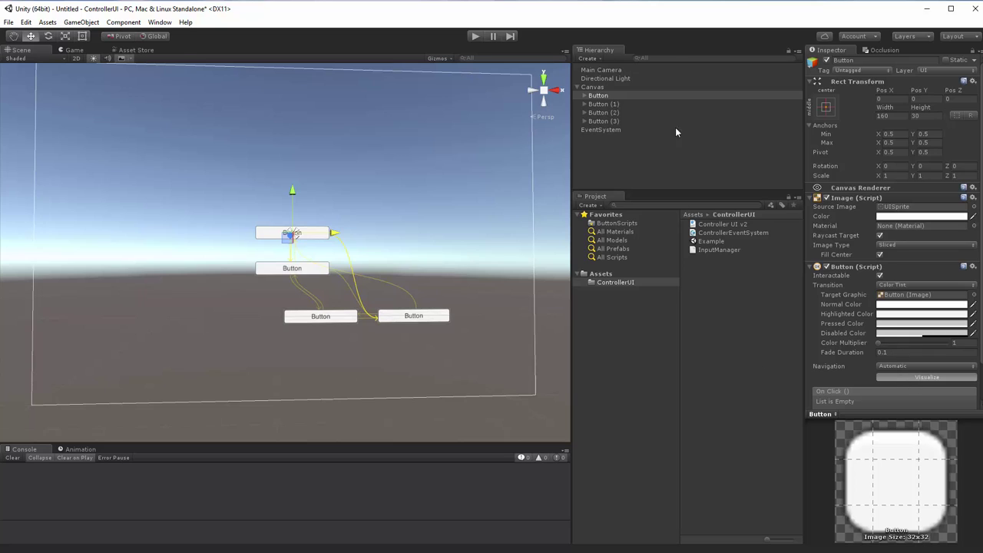
{"action": "left_click", "coordinate": [899, 377]}
{"action": "left_click", "coordinate": [899, 378]}
{"action": "scroll", "coordinate": [351, 223], "scroll_direction": "up", "scroll_amount": 5}
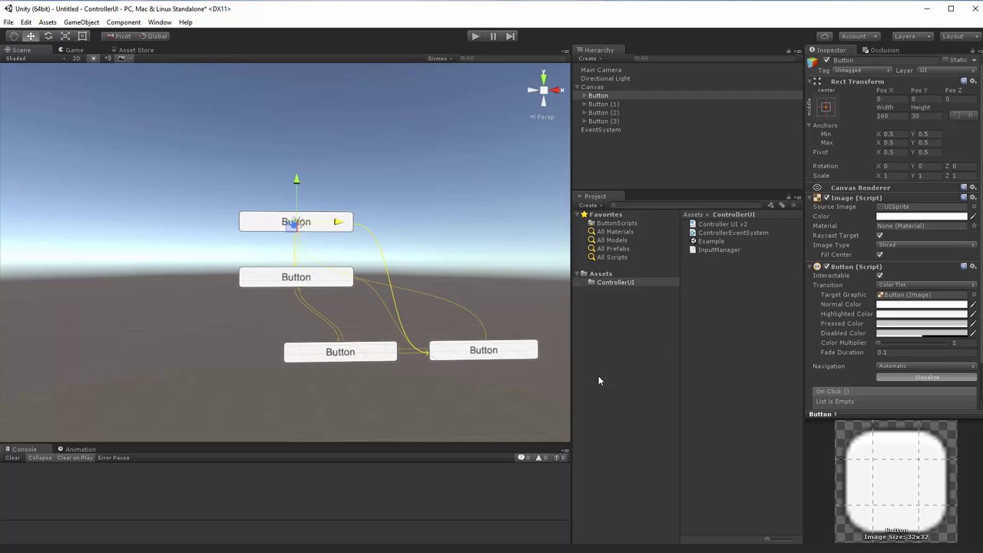
- Try Button (3)'s Horizontal, Vertical and Explicit navigation modes, then set Navigation to None
{"action": "left_click", "coordinate": [606, 122]}
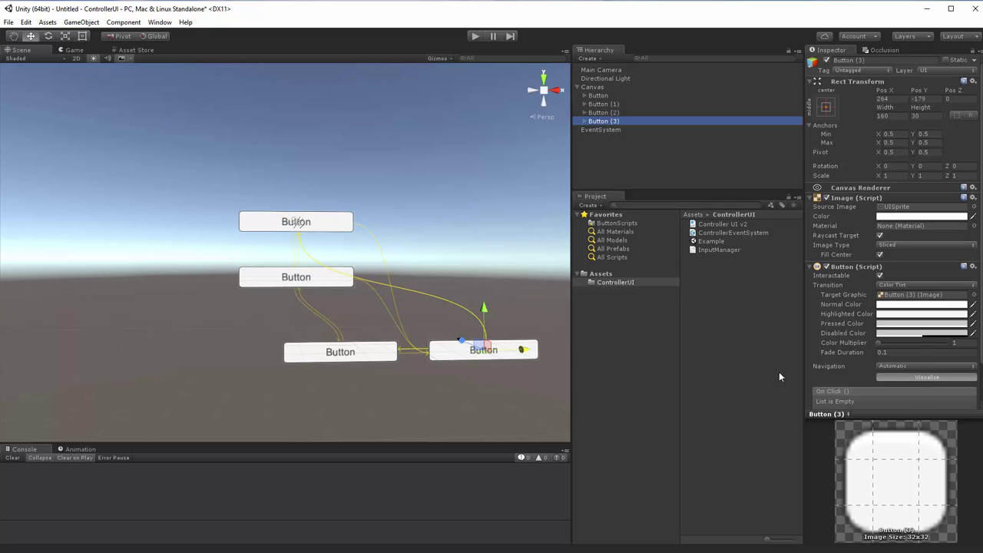
{"action": "left_click", "coordinate": [887, 367]}
{"action": "left_click", "coordinate": [901, 390]}
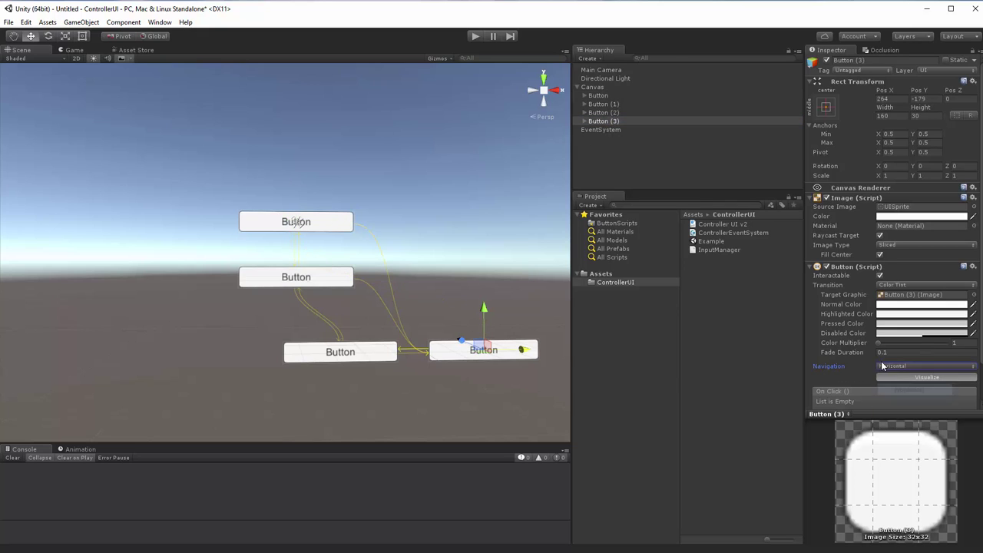
{"action": "left_click", "coordinate": [900, 402]}
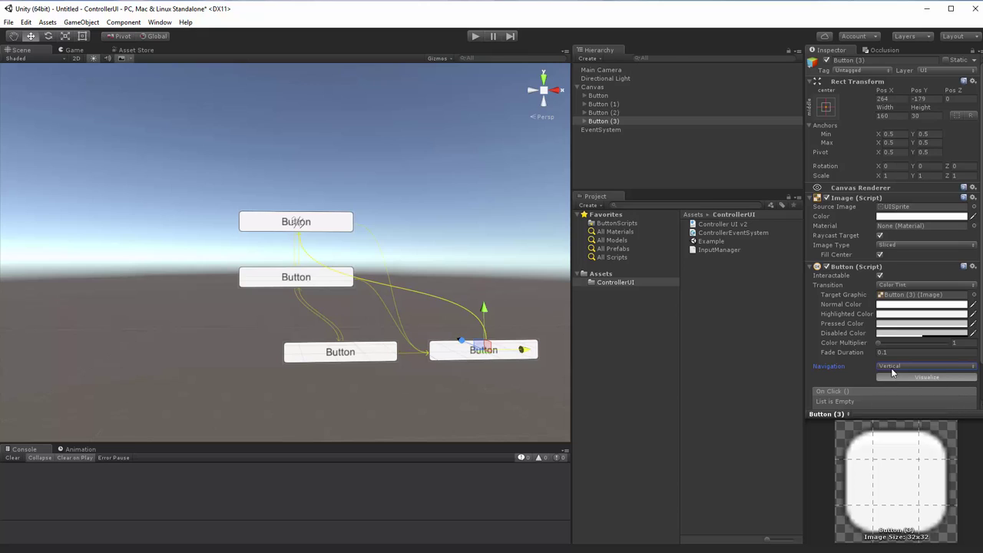
{"action": "left_click", "coordinate": [893, 367]}
{"action": "left_click", "coordinate": [904, 424]}
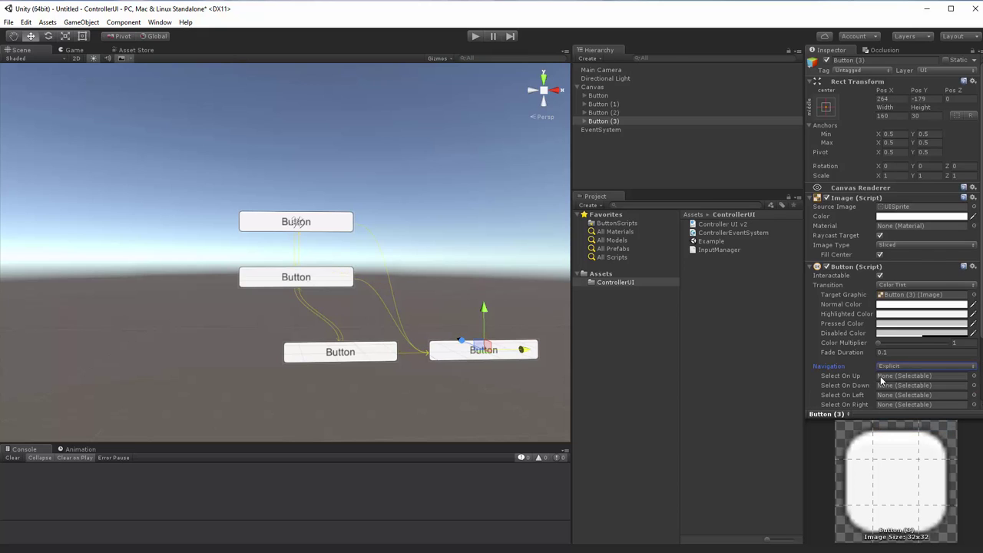
{"action": "scroll", "coordinate": [883, 361], "scroll_direction": "down", "scroll_amount": 2}
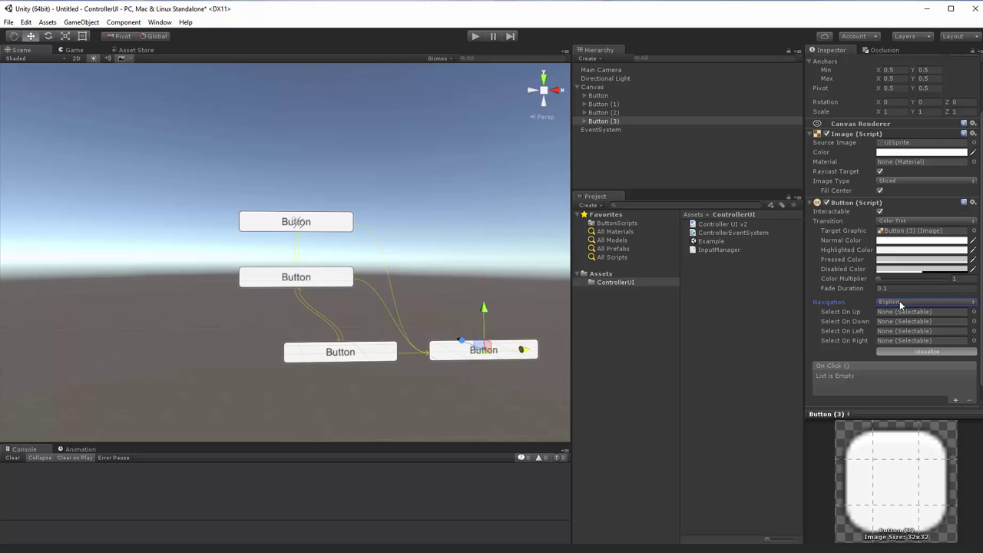
{"action": "left_click", "coordinate": [900, 302]}
{"action": "left_click", "coordinate": [894, 313]}
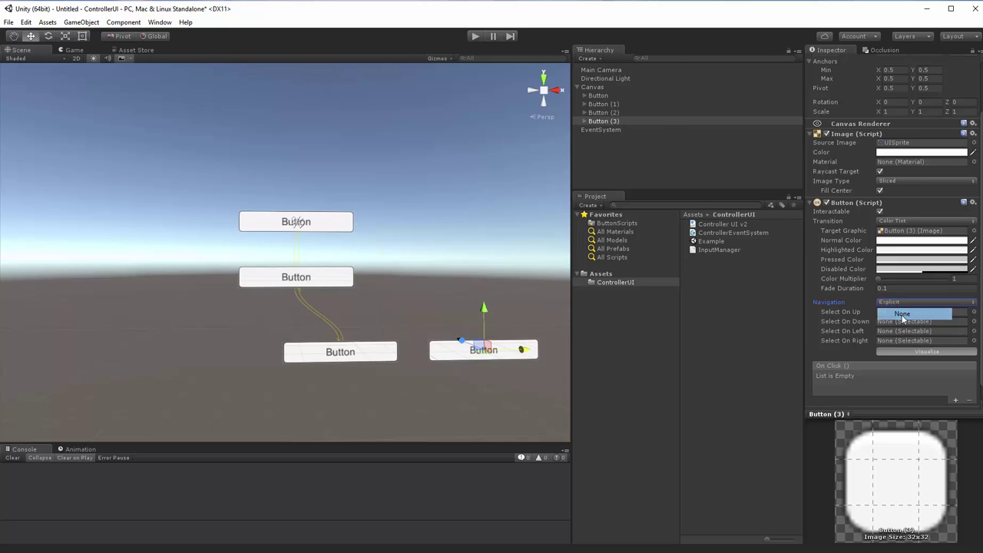
- Assign the first Button to the Canvas's Btn Main field and start Play mode
{"action": "left_click", "coordinate": [608, 87]}
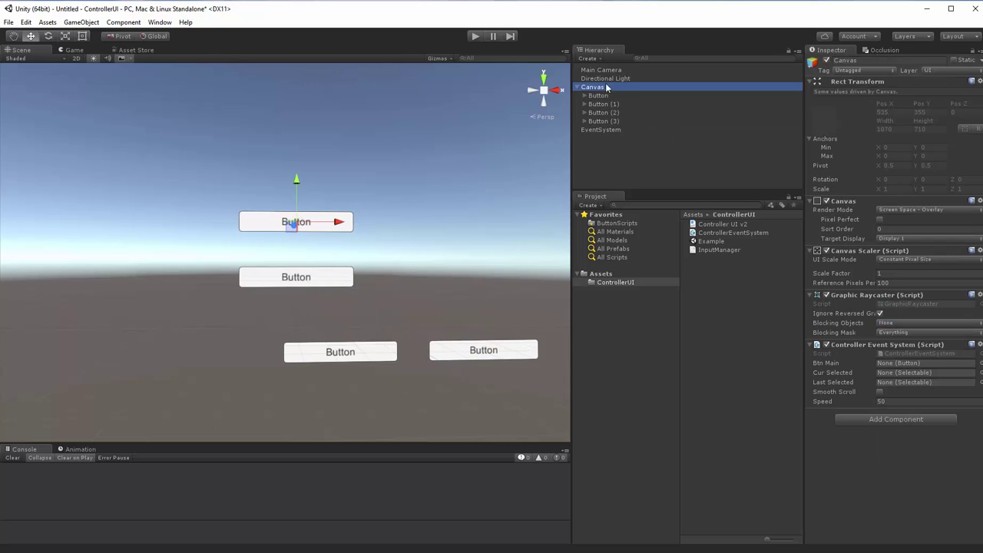
{"action": "left_click", "coordinate": [613, 95]}
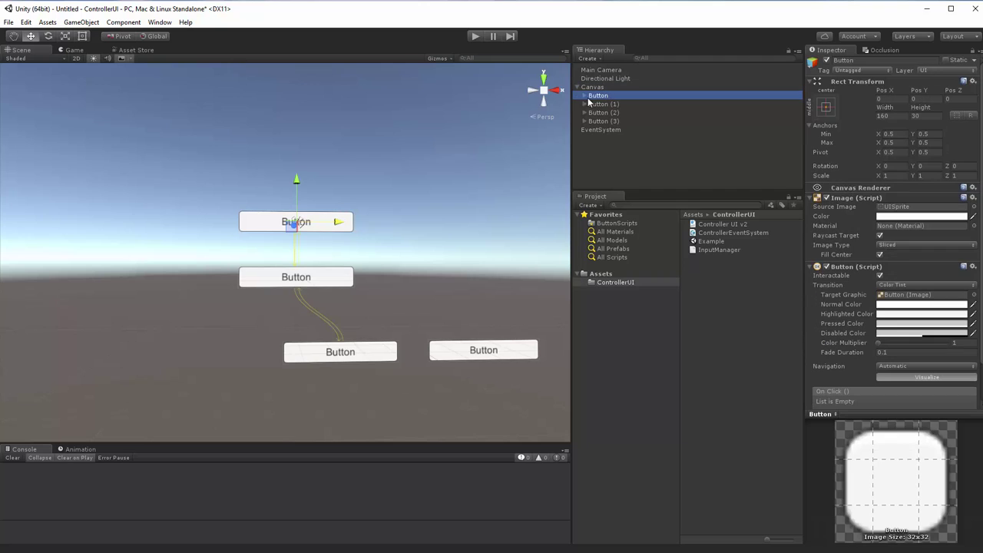
{"action": "left_click", "coordinate": [601, 88]}
{"action": "left_click_drag", "start_coordinate": [603, 98], "coordinate": [917, 363]}
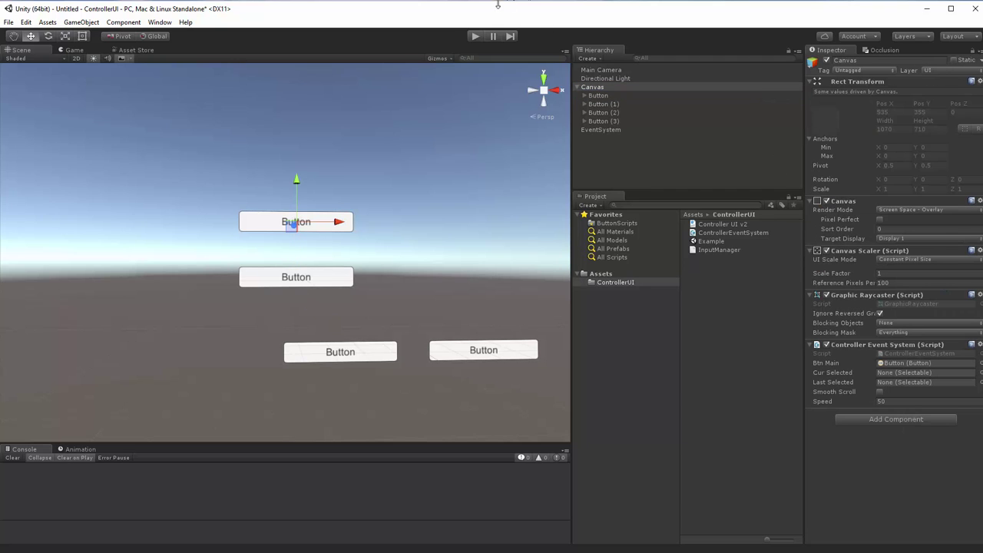
{"action": "left_click", "coordinate": [474, 37]}
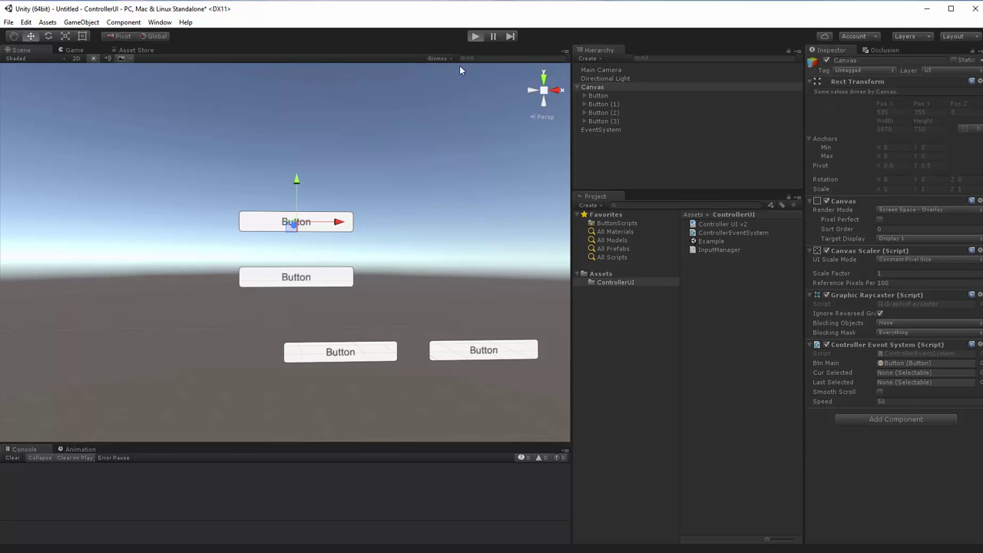
- Stop Play mode and select all four buttons together
{"action": "left_click", "coordinate": [474, 35]}
{"action": "left_click", "coordinate": [602, 95]}
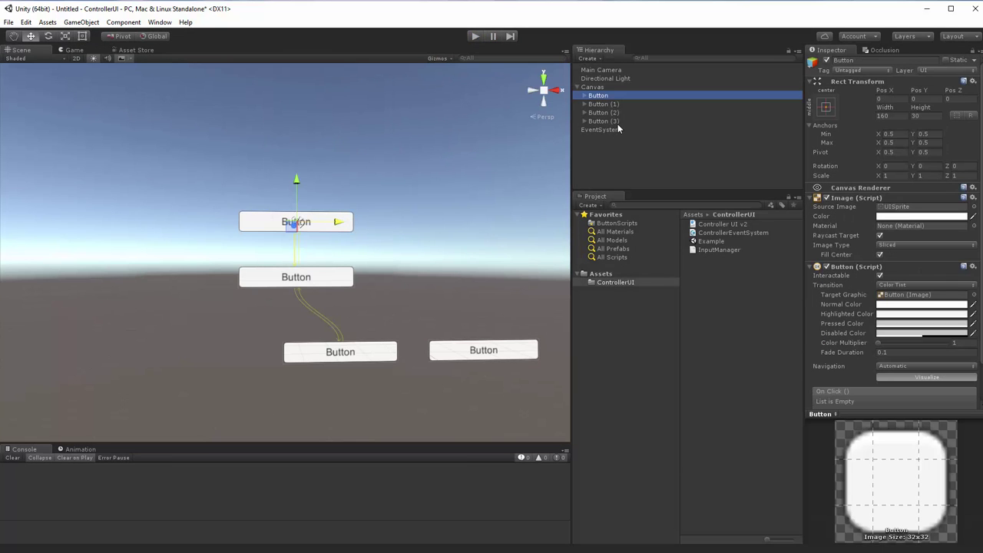
{"action": "left_click", "coordinate": [612, 121], "text": "shift"}
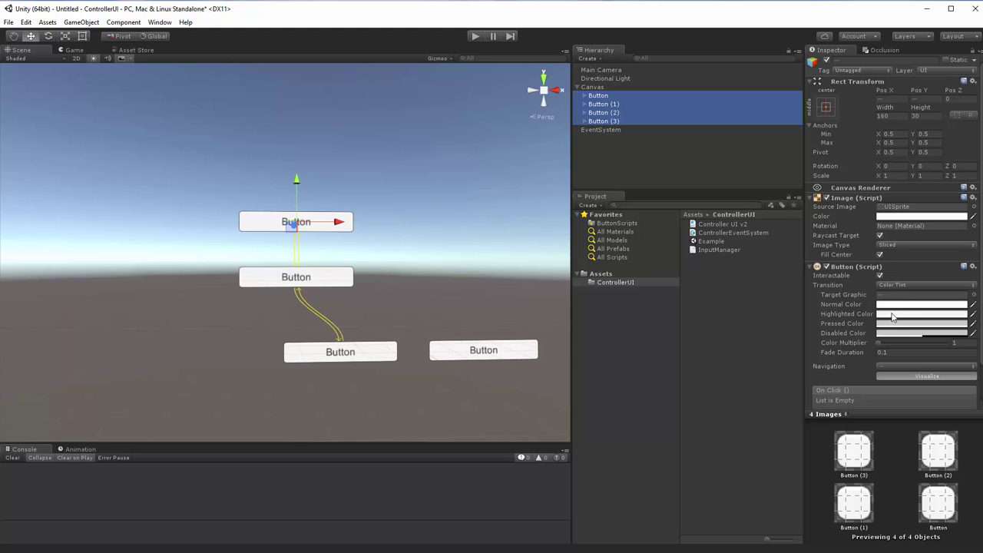
- Set the buttons' Highlighted Color to a green preset and Pressed Color to teal, then play the scene
{"action": "left_click", "coordinate": [892, 314]}
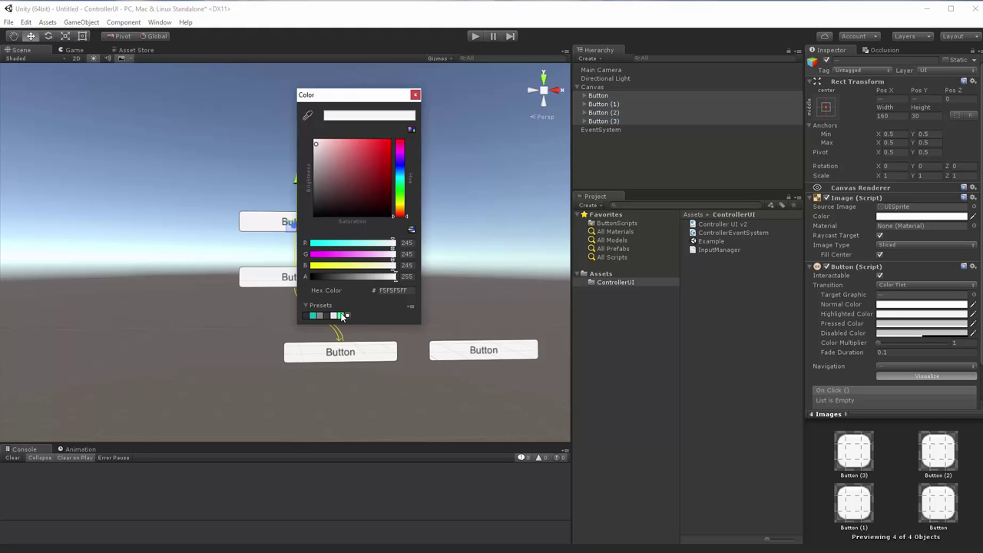
{"action": "left_click", "coordinate": [341, 316]}
{"action": "left_click", "coordinate": [415, 95]}
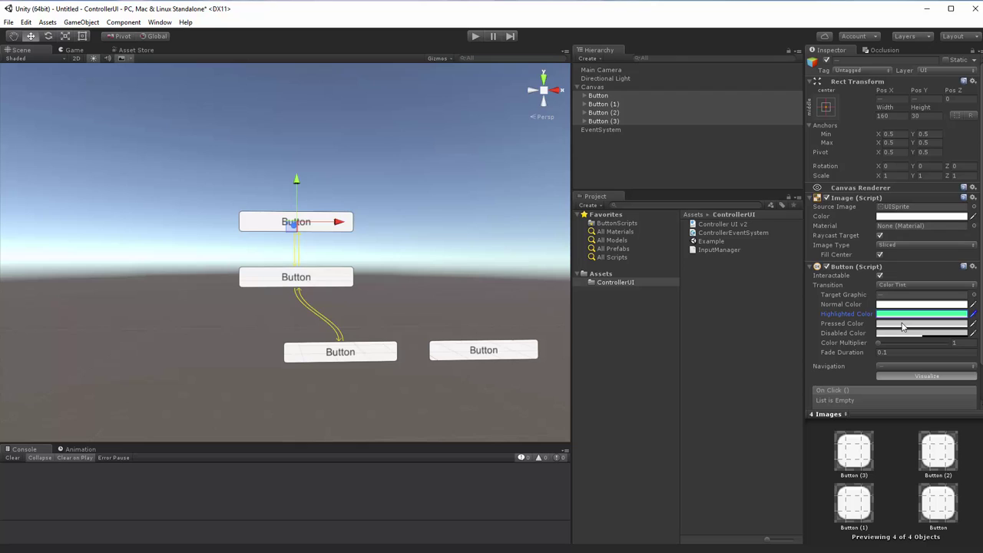
{"action": "left_click", "coordinate": [898, 324]}
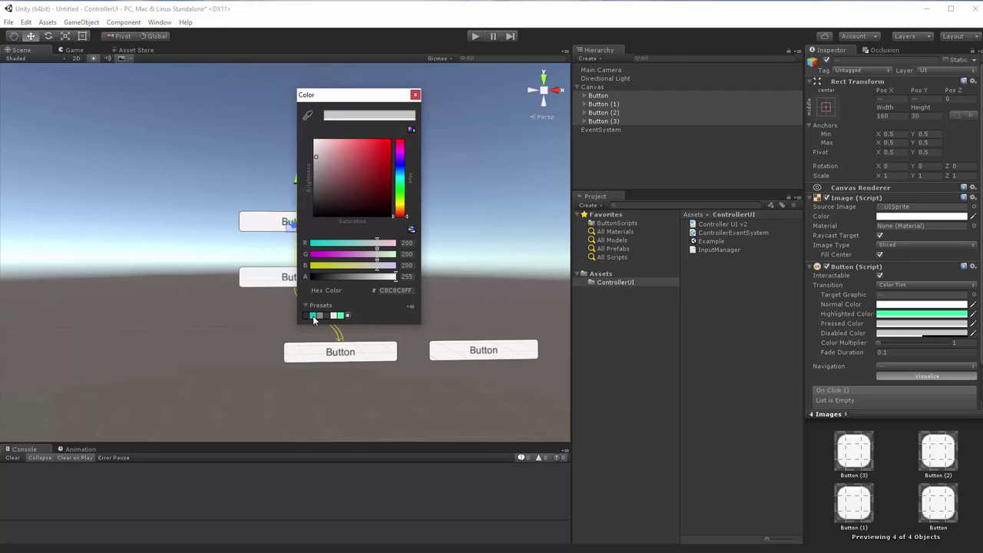
{"action": "left_click", "coordinate": [313, 316]}
{"action": "left_click", "coordinate": [415, 95]}
{"action": "left_click", "coordinate": [475, 38]}
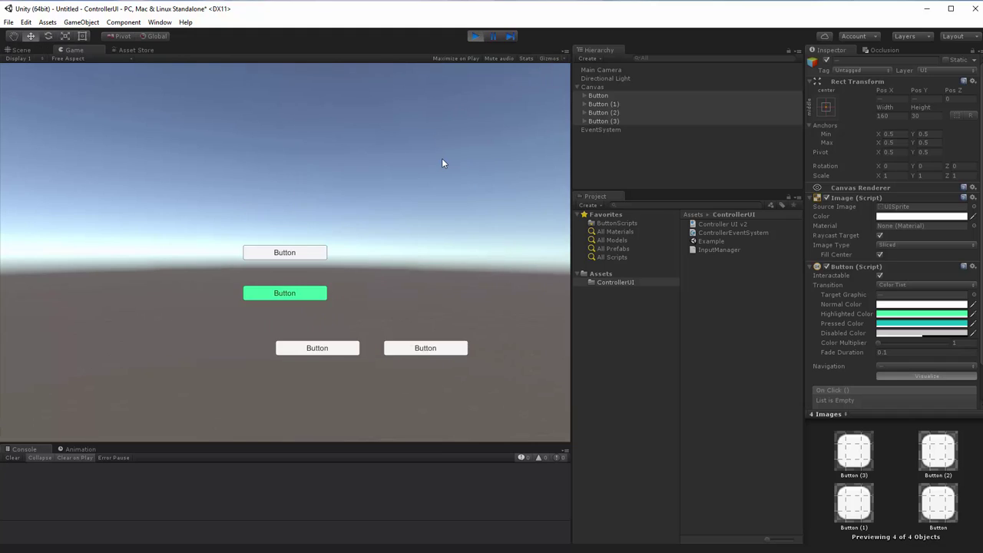
- Move the green highlight down and up between the top and lower buttons with the D-pad
{"action": "key", "text": "Down"}
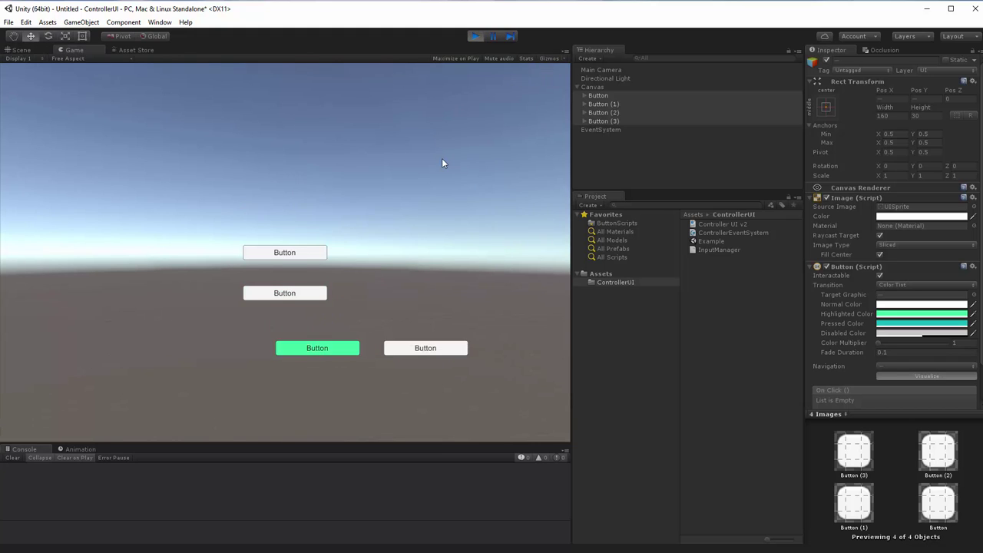
{"action": "key", "text": "Up"}
{"action": "key", "text": "Up"}
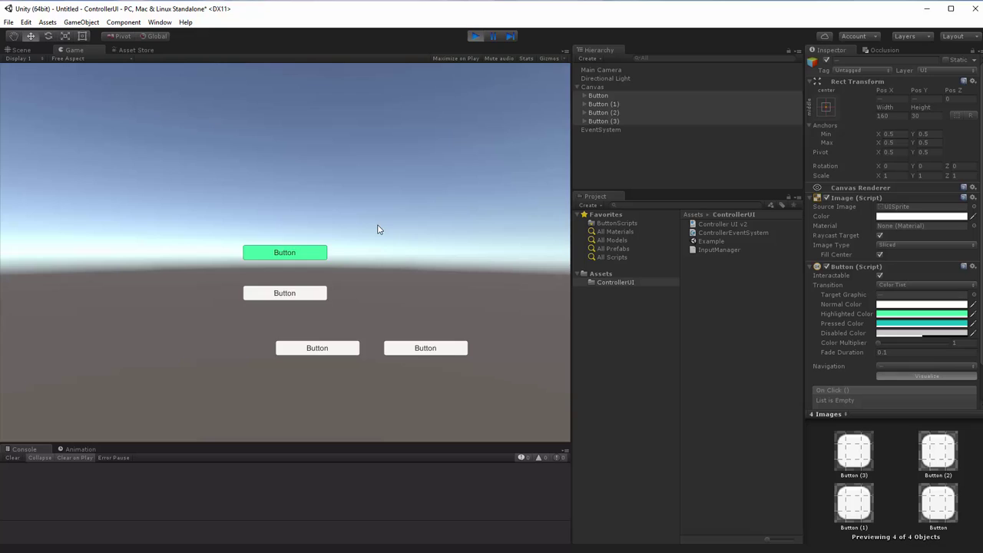
{"action": "key", "text": "Down"}
{"action": "key", "text": "Up"}
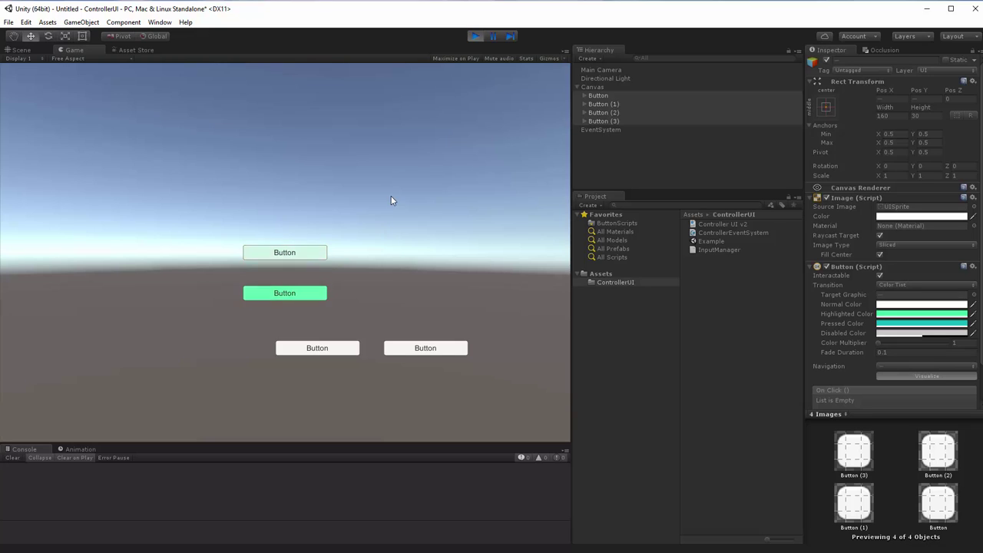
{"action": "key", "text": "Down"}
{"action": "key", "text": "Down"}
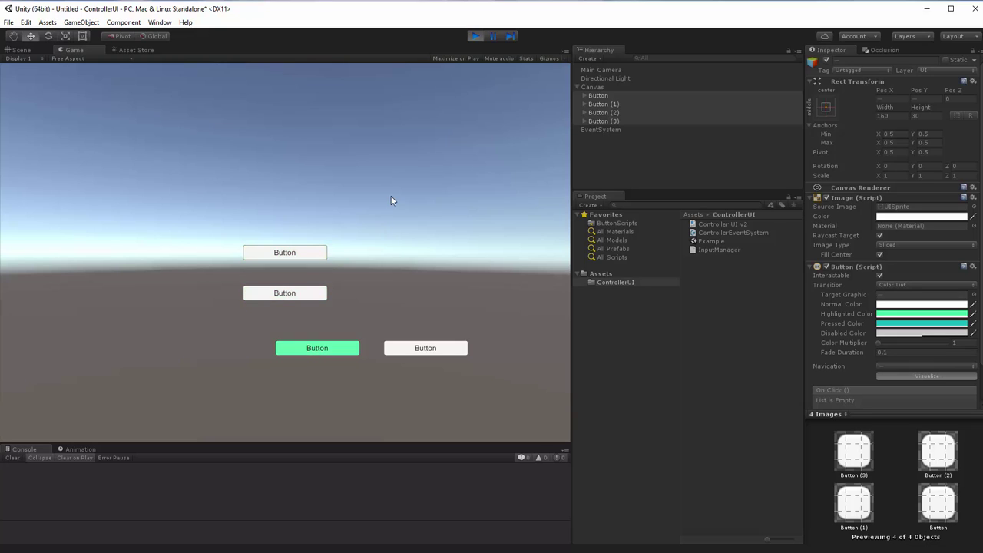
- Check the Navigation settings of Button (3), (2), (1) and Button, then return the highlight to the top button
{"action": "left_click", "coordinate": [643, 121]}
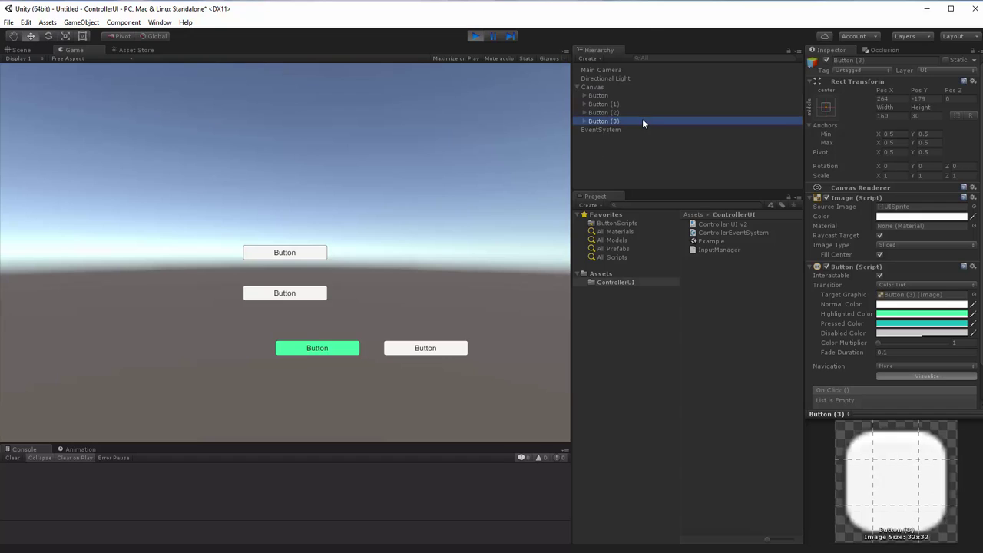
{"action": "scroll", "coordinate": [913, 329], "scroll_direction": "down", "scroll_amount": 2}
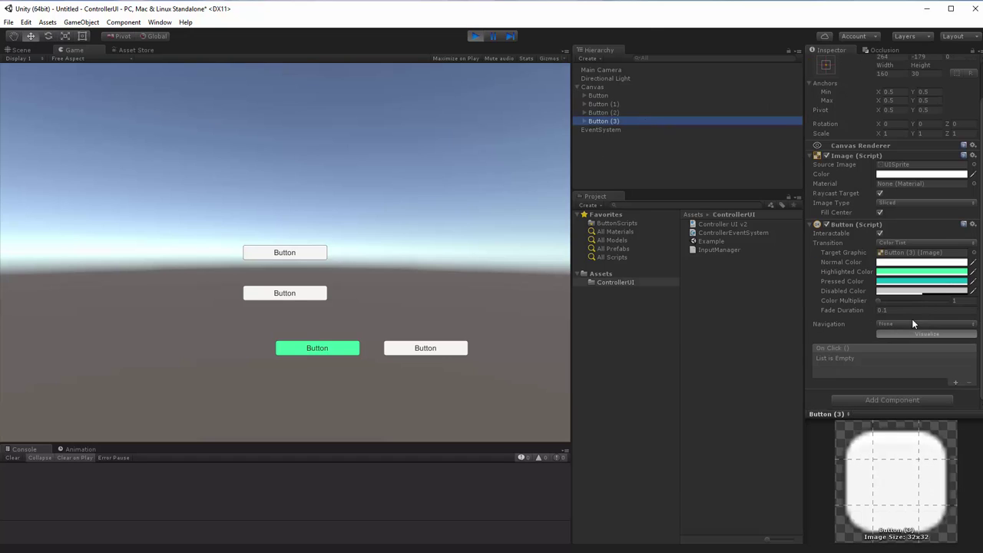
{"action": "left_click", "coordinate": [608, 112]}
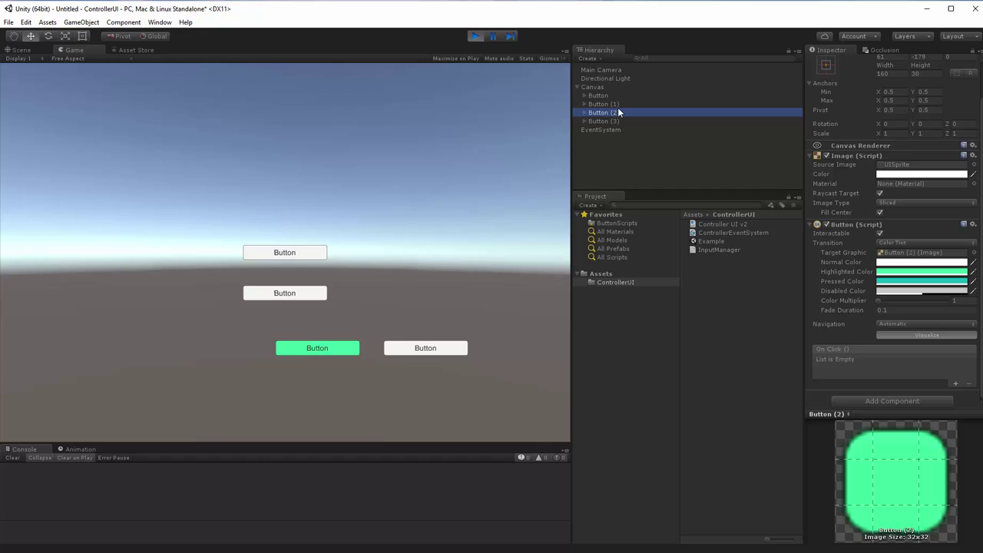
{"action": "left_click", "coordinate": [618, 106]}
{"action": "left_click", "coordinate": [624, 95]}
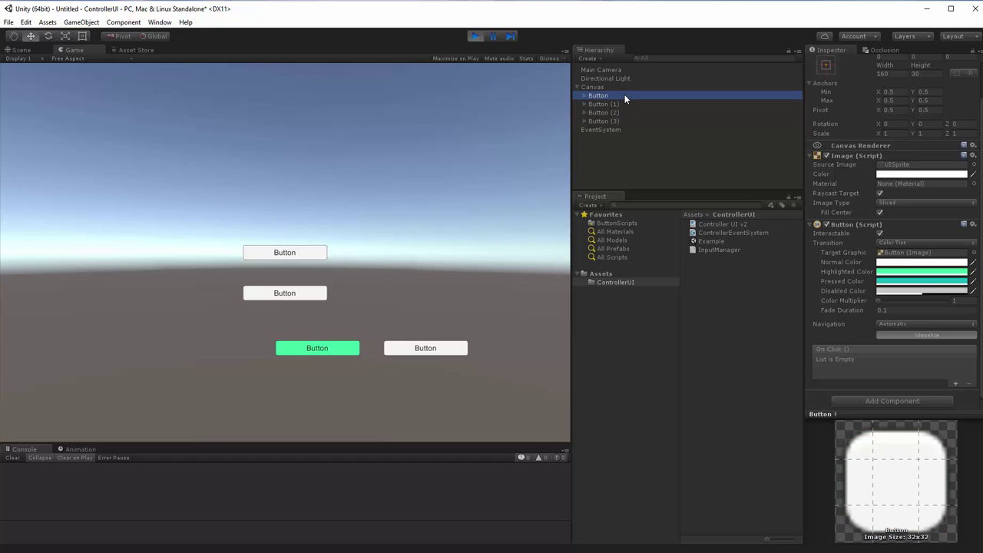
{"action": "left_click", "coordinate": [504, 146]}
{"action": "key", "text": "Up"}
{"action": "key", "text": "Up"}
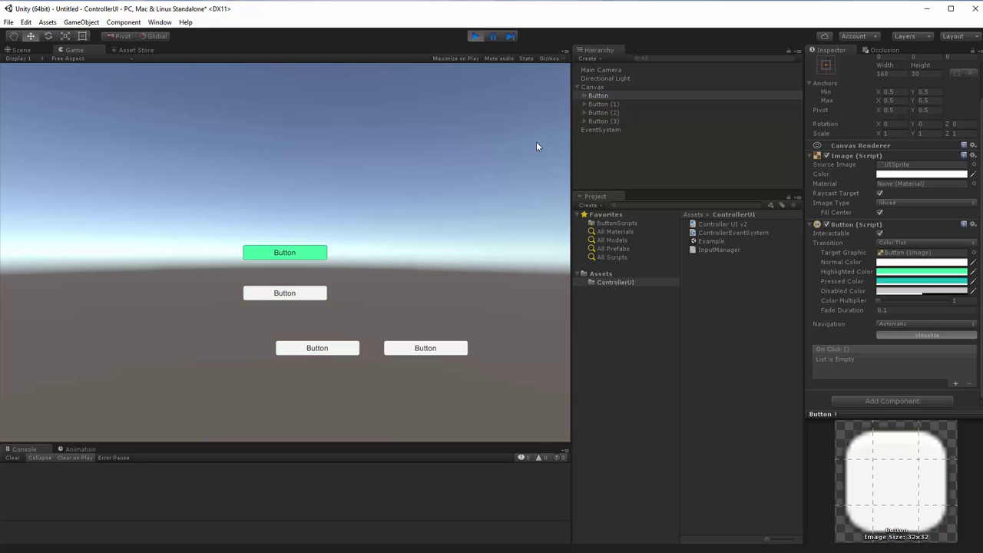
- Open Controller UI v2.pdf in Edge, scroll to page 7's Knowing the Code section, and move the window up-left
{"action": "left_click", "coordinate": [742, 225]}
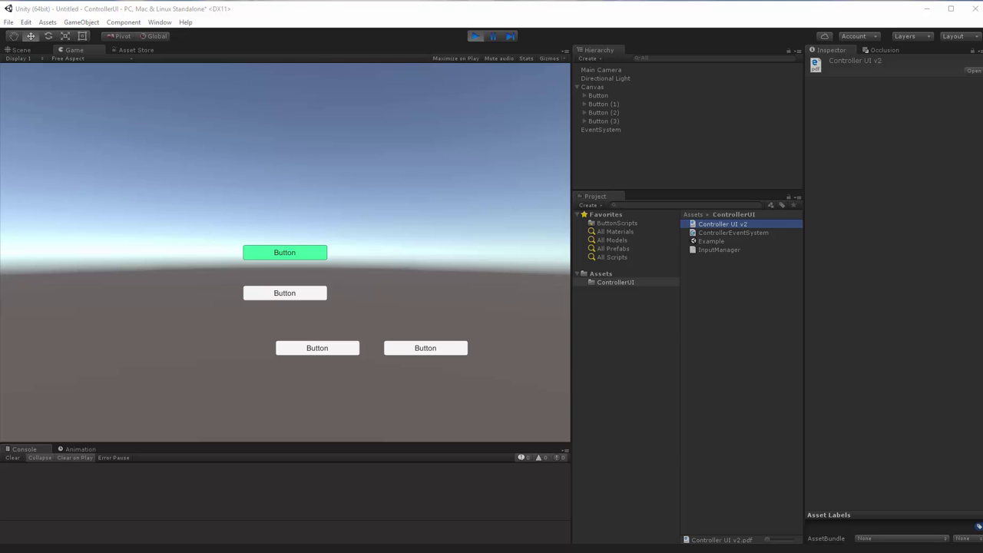
{"action": "scroll", "coordinate": [502, 228], "scroll_direction": "down", "scroll_amount": 15}
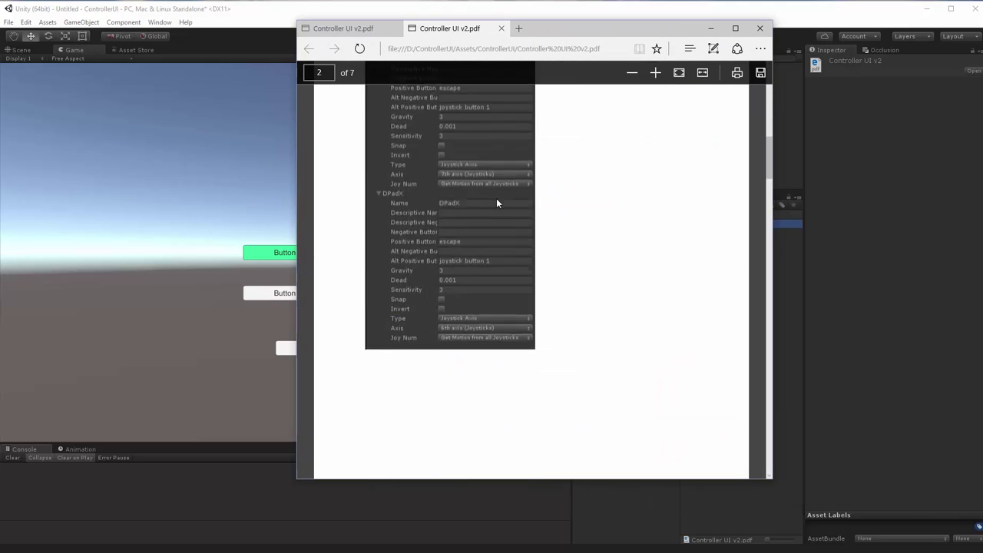
{"action": "scroll", "coordinate": [514, 190], "scroll_direction": "down", "scroll_amount": 4}
{"action": "scroll", "coordinate": [566, 157], "scroll_direction": "up", "scroll_amount": 2}
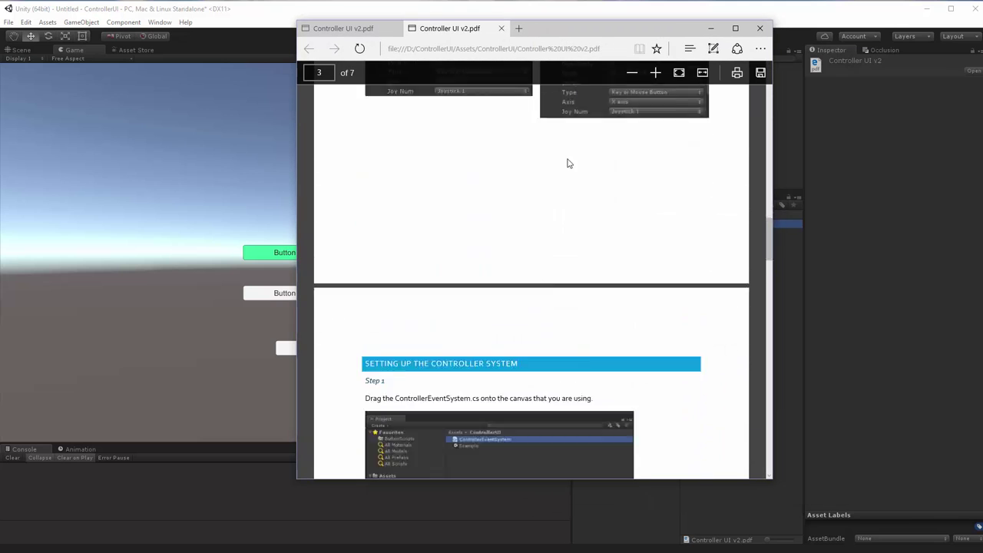
{"action": "scroll", "coordinate": [566, 160], "scroll_direction": "down", "scroll_amount": 7}
{"action": "scroll", "coordinate": [574, 163], "scroll_direction": "down", "scroll_amount": 20}
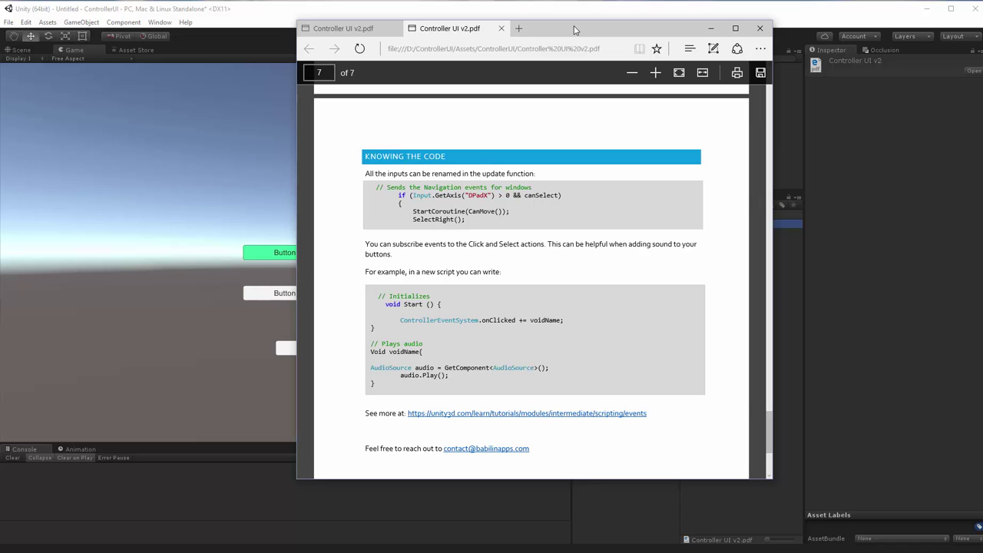
{"action": "left_click_drag", "start_coordinate": [574, 29], "coordinate": [545, 20]}
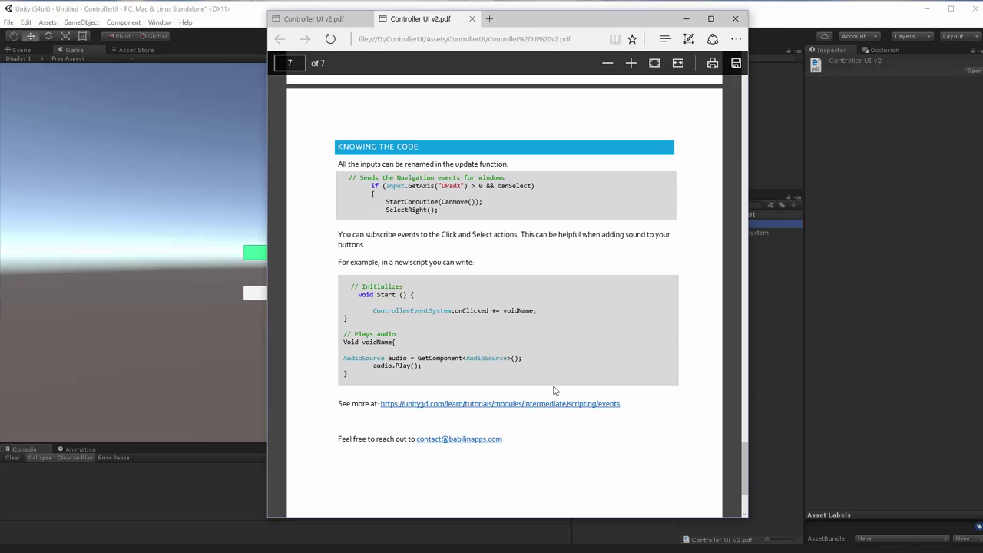